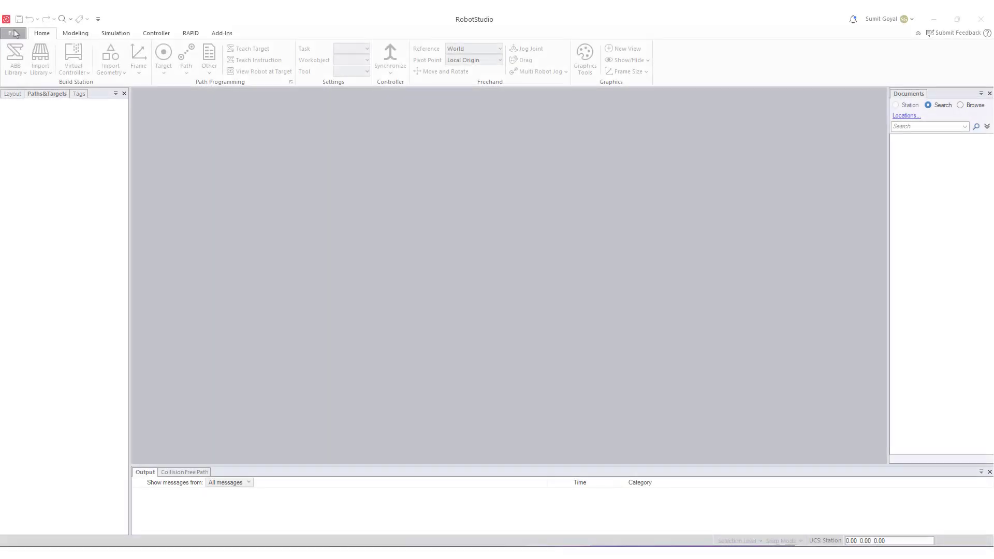
- Unpack the Pack & Go glue station as My_Analyze_Project and trust its smart component code
left_click(16, 34)
left_click(19, 177)
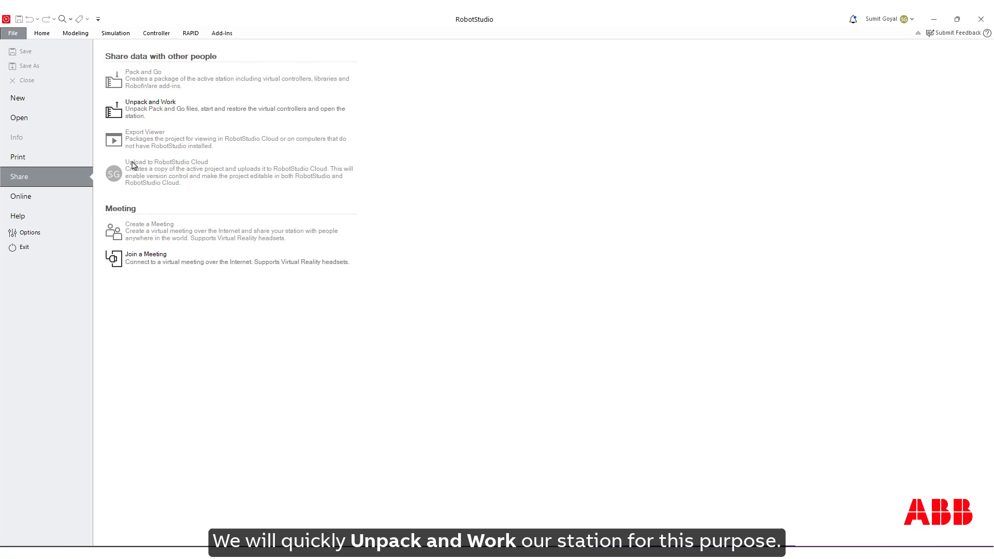
left_click(159, 114)
left_click(605, 356)
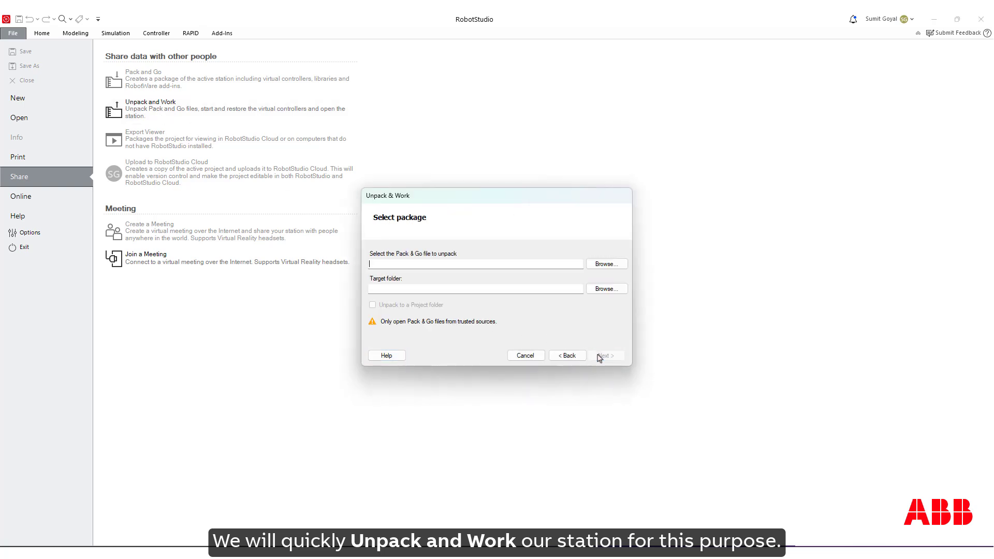
left_click(606, 264)
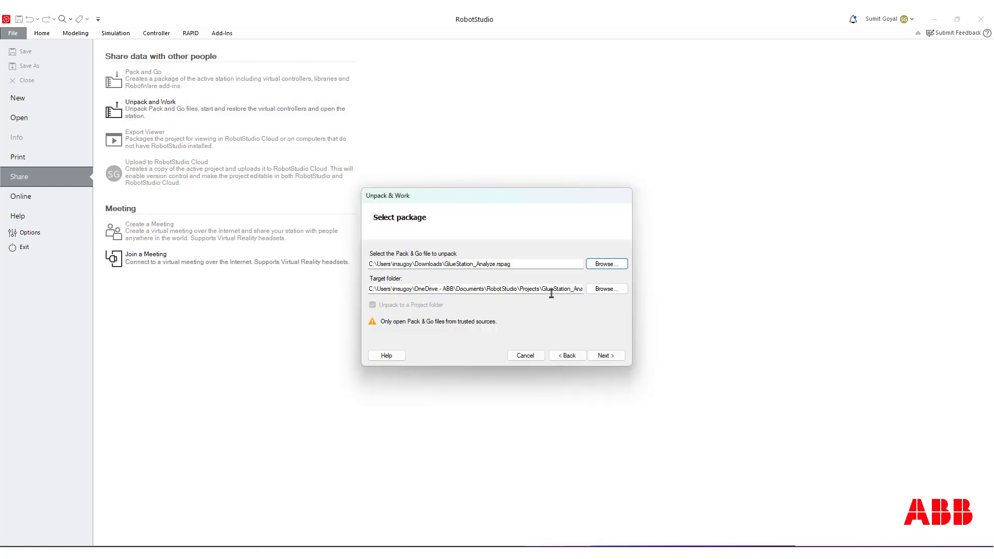
left_click(606, 356)
left_click(605, 356)
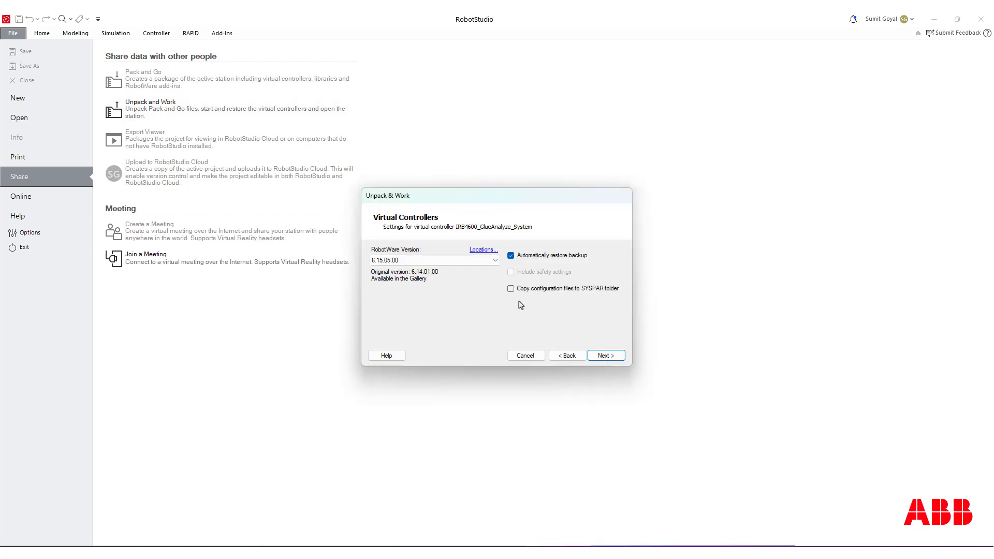
key("Return")
key("Return")
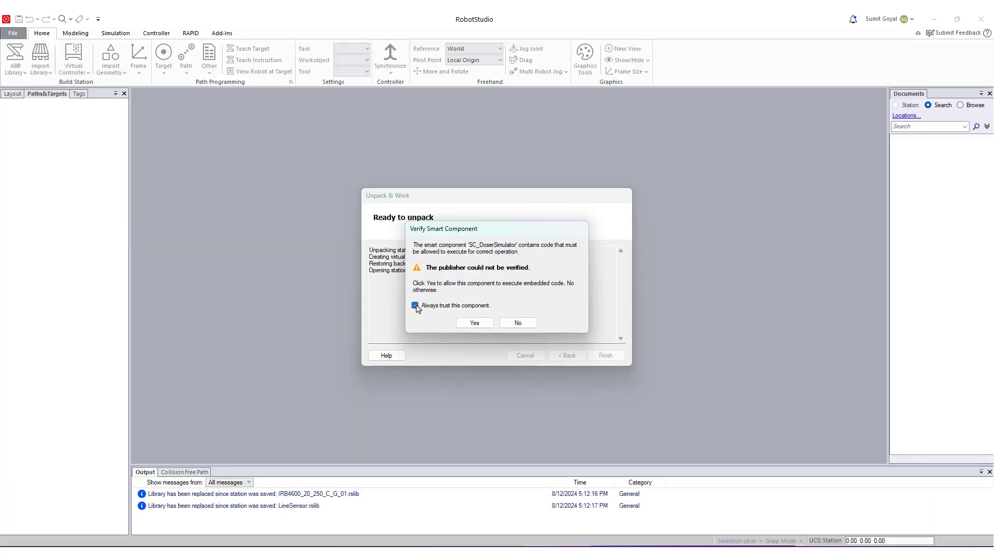
left_click(472, 325)
- Expand Mechanical Units, Physics > Rigid Objects and SC_DockingStation signal sources in Signal Setup
left_click(603, 355)
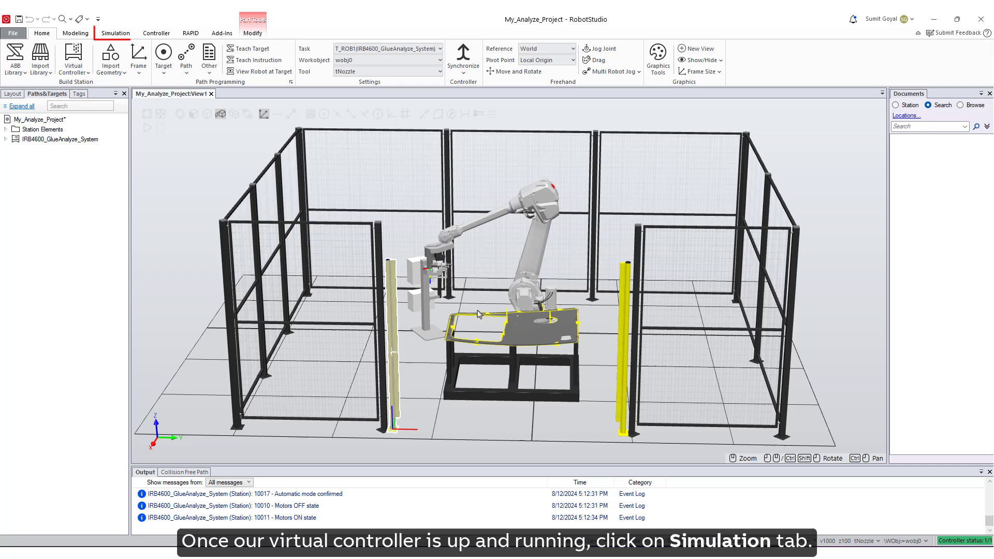
left_click(122, 35)
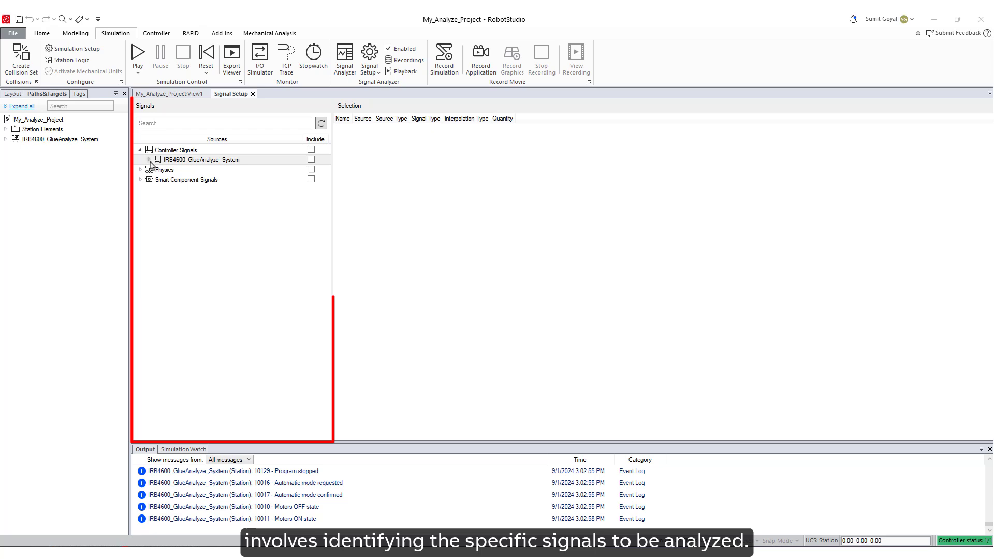
left_click(157, 189)
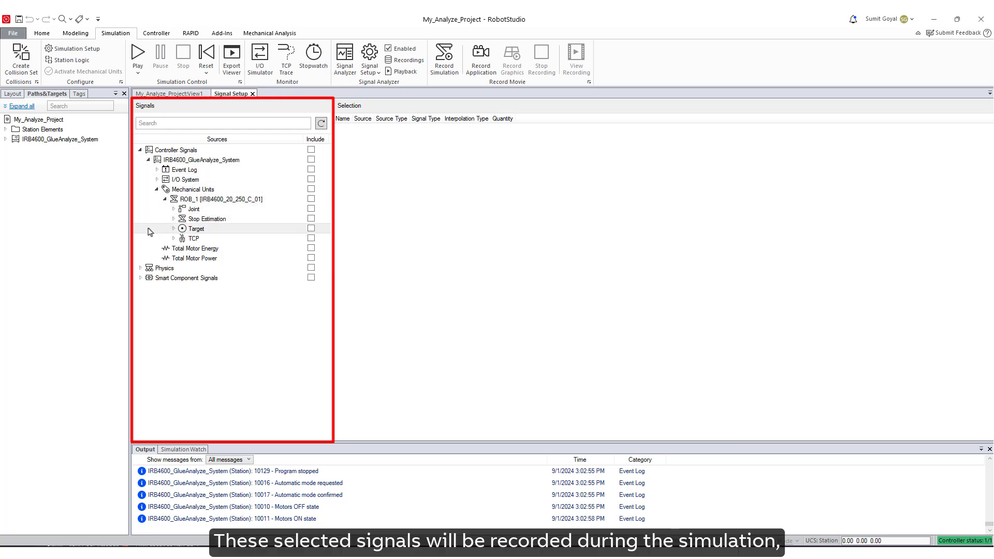
left_click(140, 268)
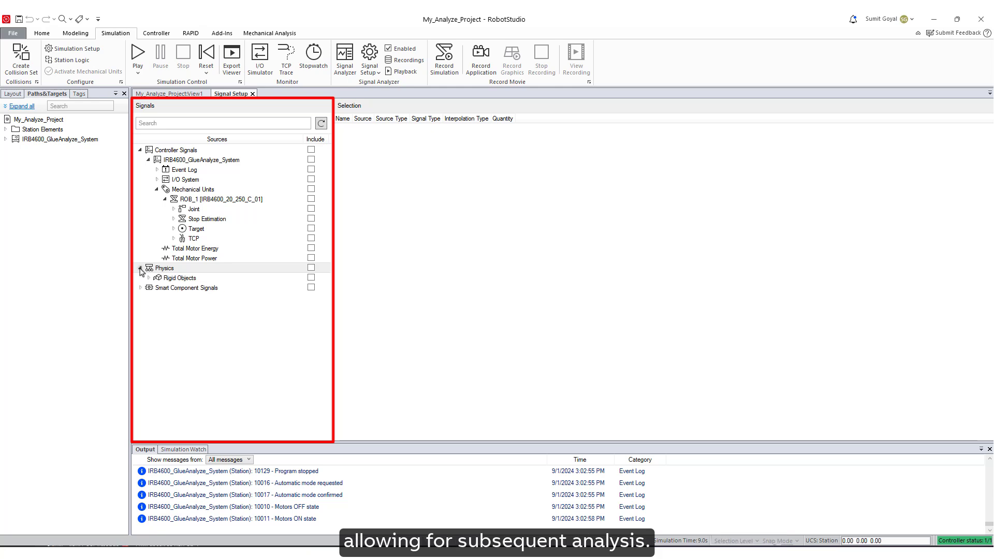
left_click(148, 279)
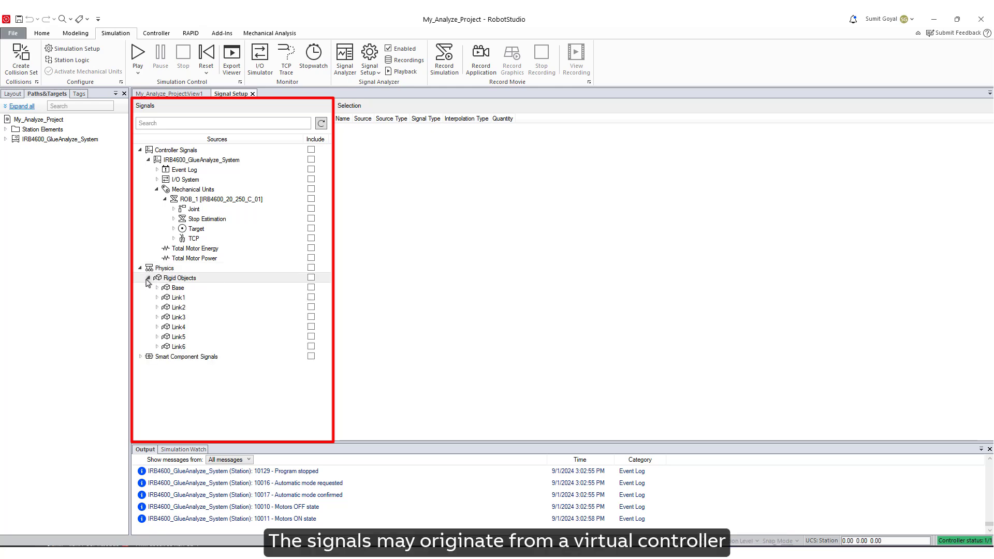
left_click(140, 356)
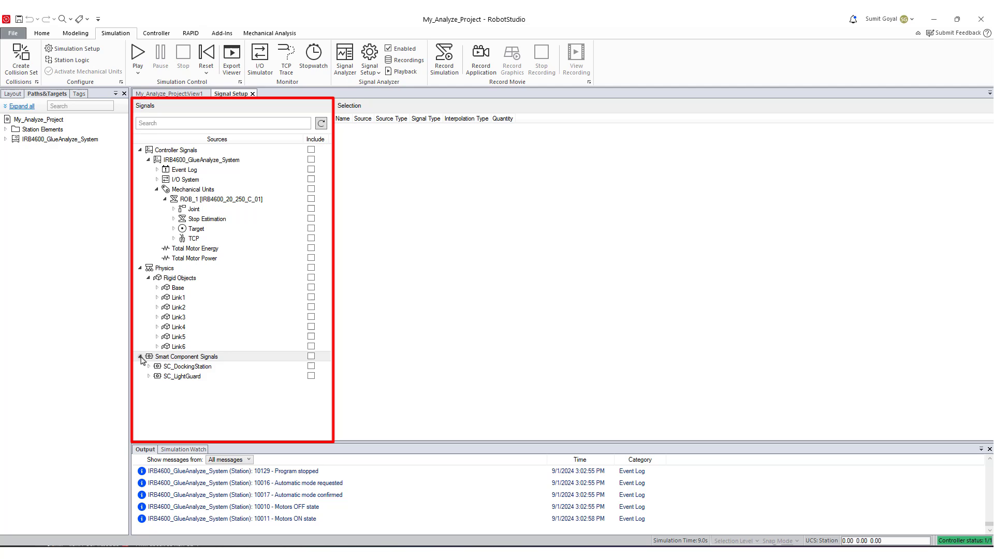
left_click(149, 367)
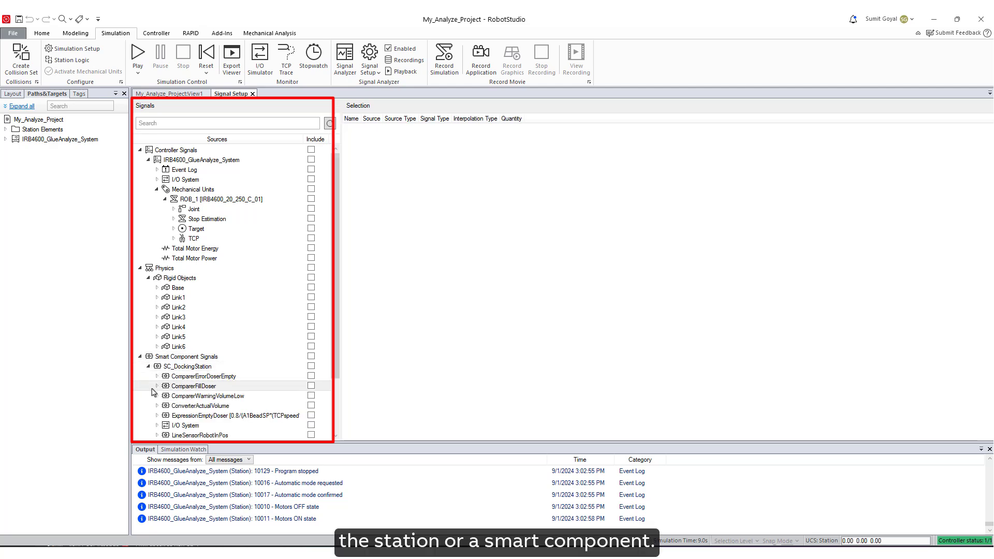
- Enable signal recording and bring up the Signal Setup selection page
scroll(154, 392, "down", 3)
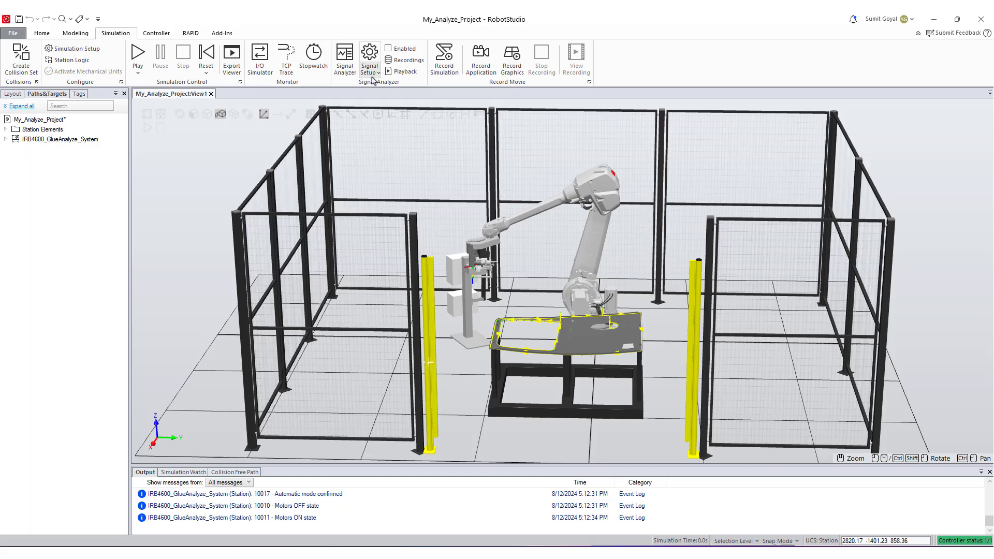
left_click(389, 49)
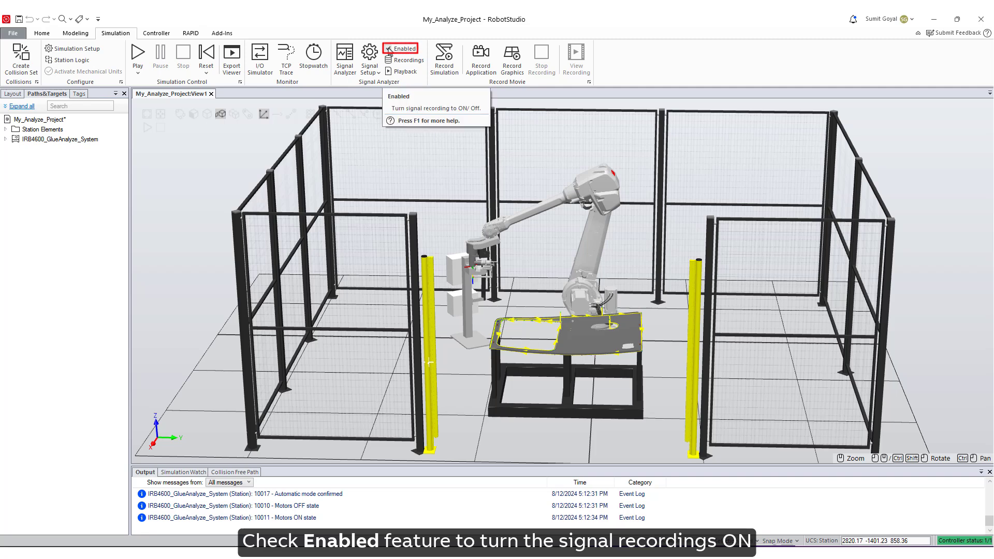
left_click(371, 72)
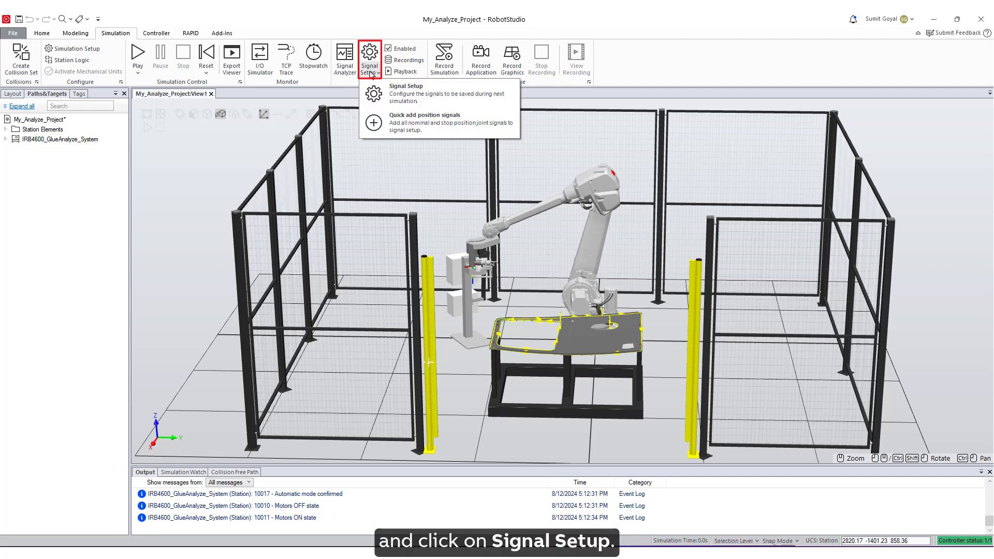
left_click(398, 100)
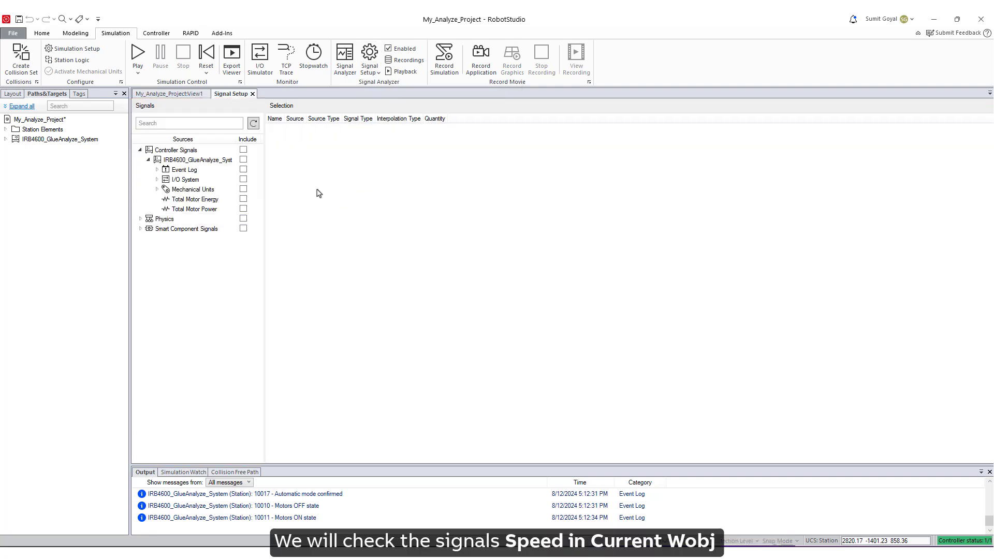
- Under ROB_1 Target and TCP, select Speed In Current Wobj, Fine Point and Target Changed
left_click(157, 189)
left_click(165, 198)
left_click(174, 228)
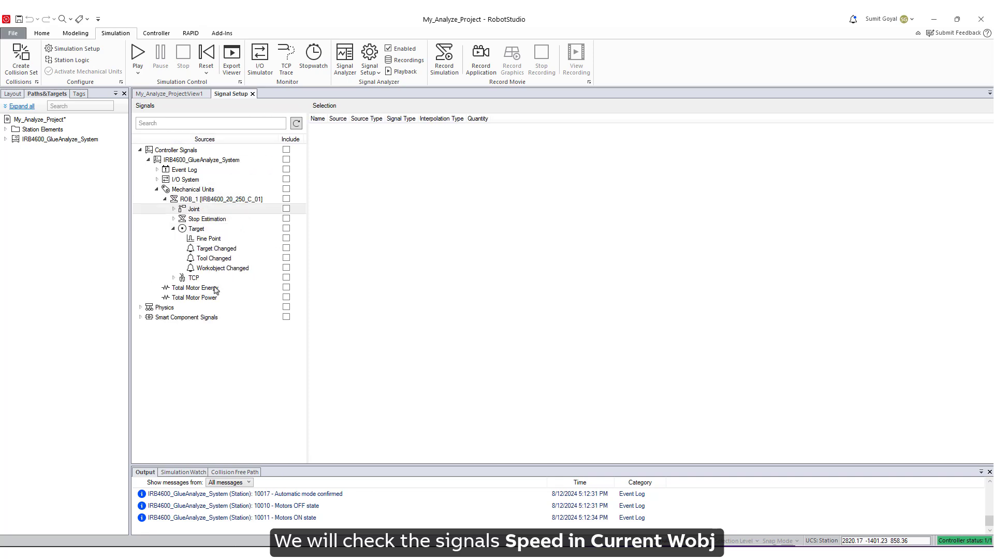
left_click(174, 278)
left_click(287, 317)
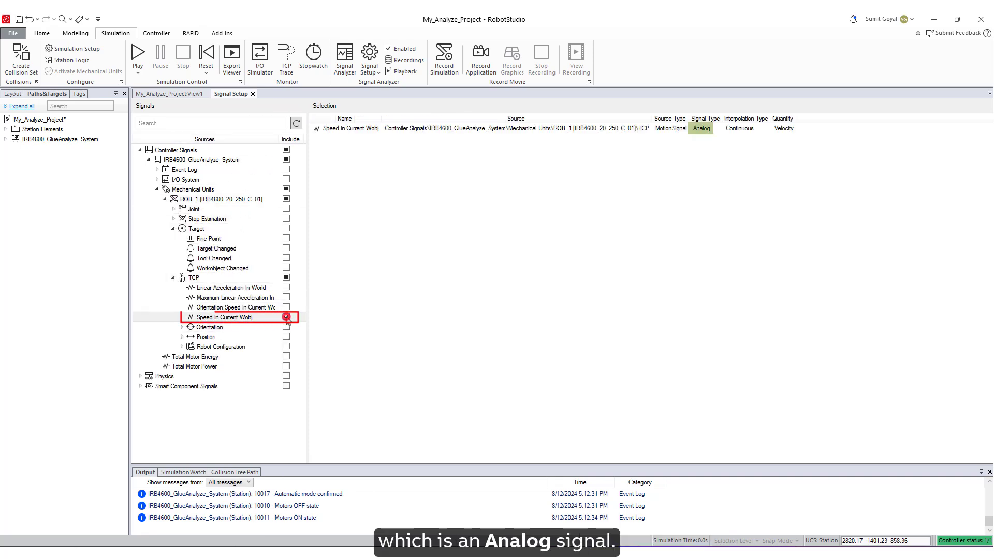
left_click(287, 239)
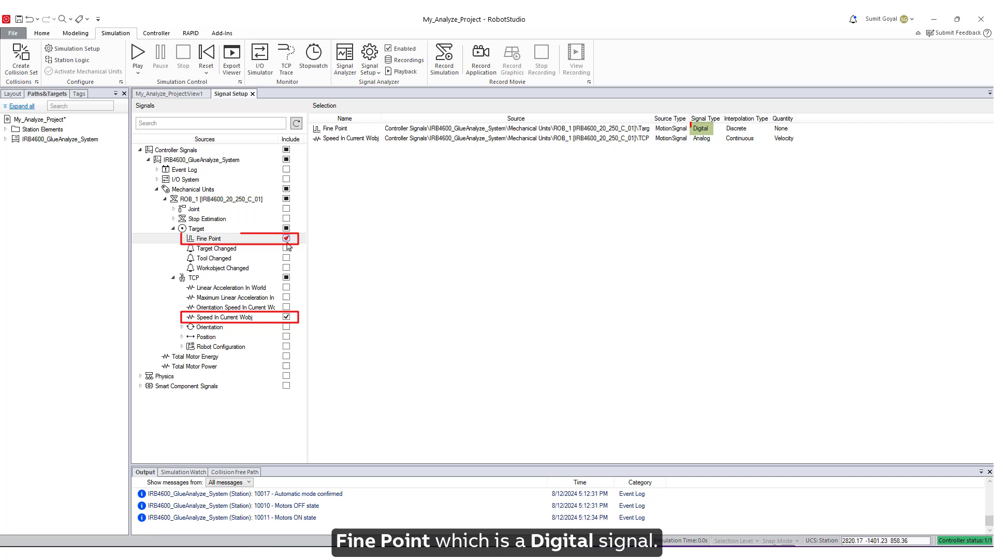
left_click(286, 249)
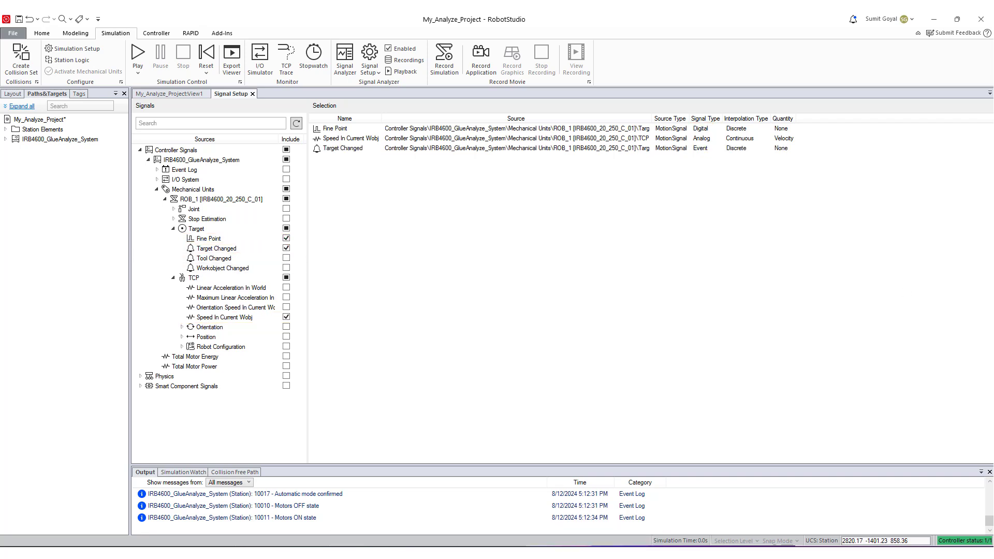
- Close Signal Setup and play the glue simulation until it stops at 47.4 s
left_click(253, 93)
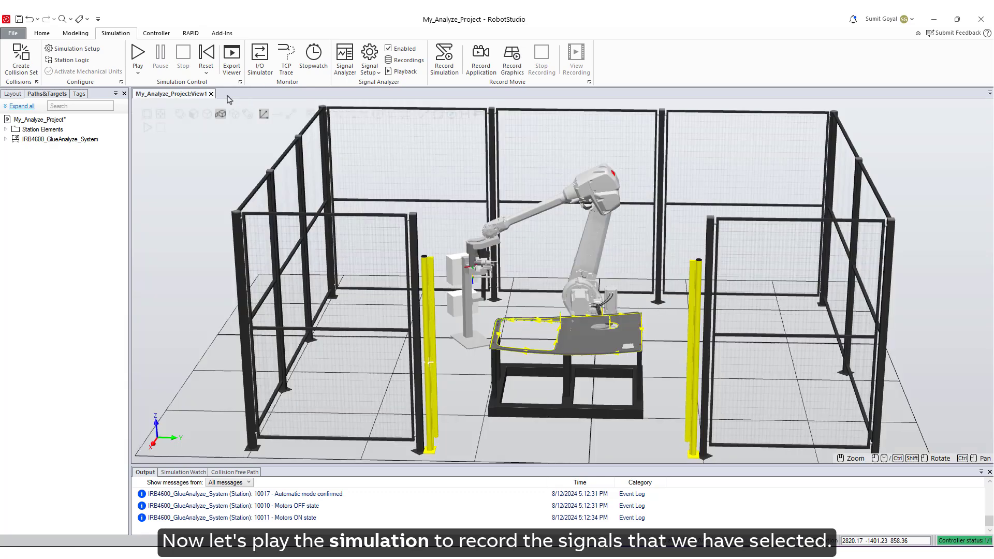
left_click(138, 56)
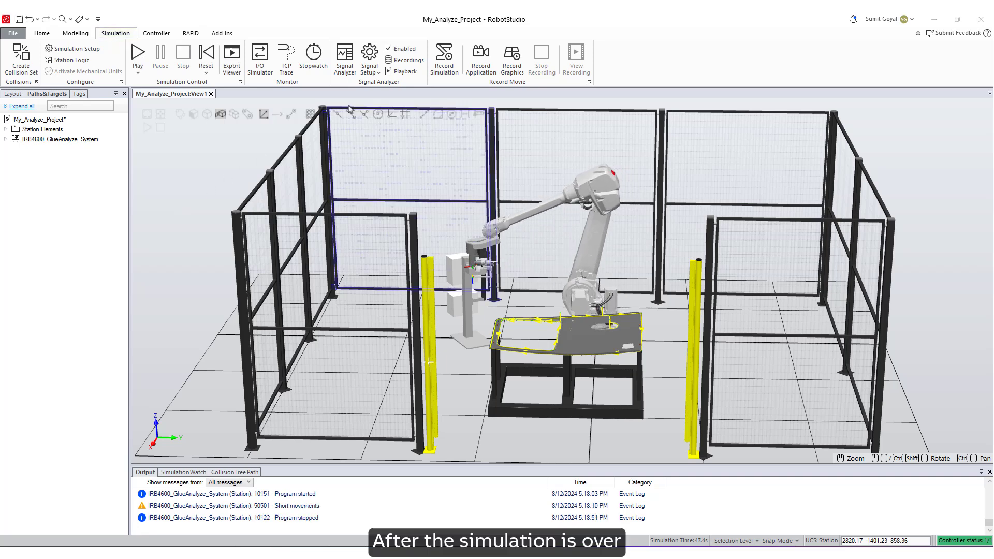
- In Signal Analyzer, hide and re-show the speed, Fine Point and Target Changed tracks
left_click(346, 67)
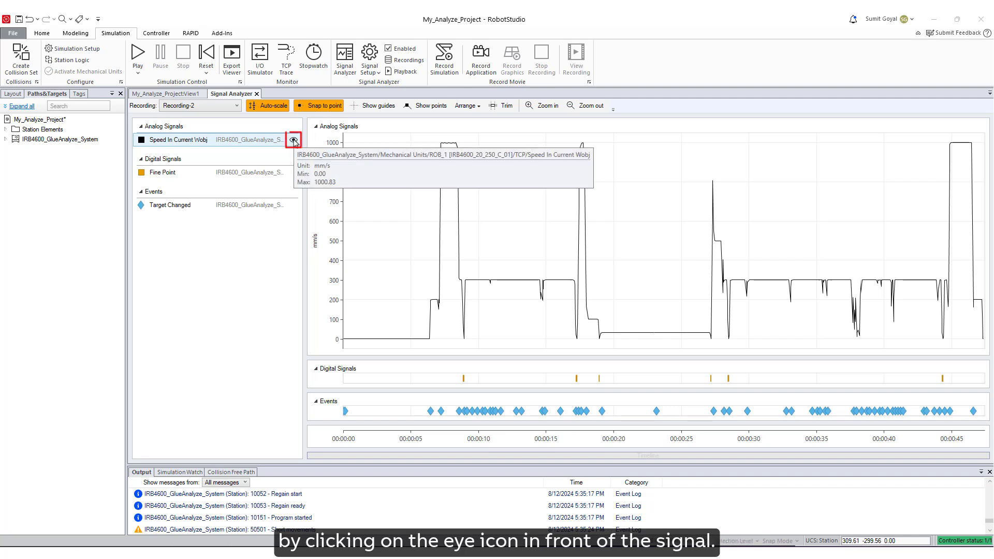
left_click(294, 141)
left_click(294, 140)
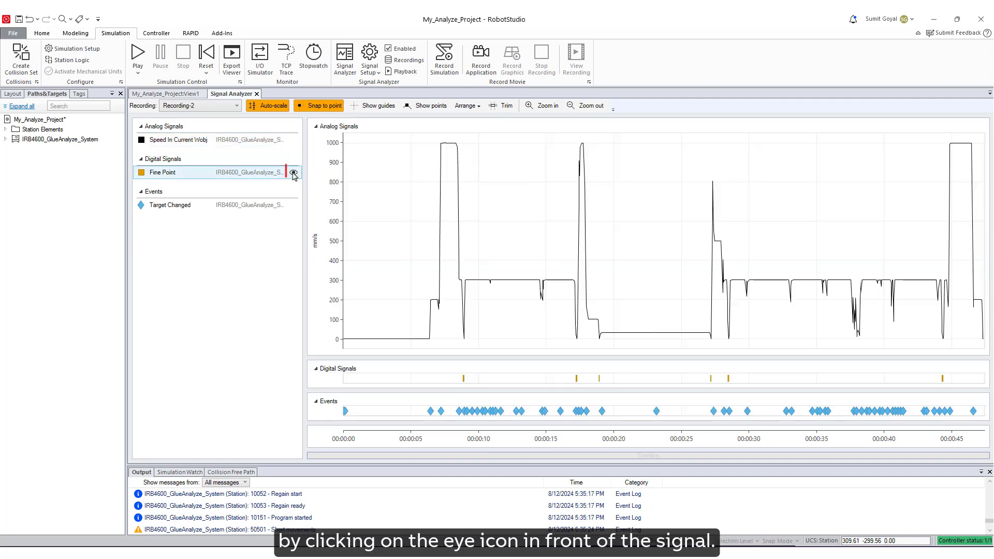
left_click(294, 173)
left_click(294, 173)
left_click(294, 206)
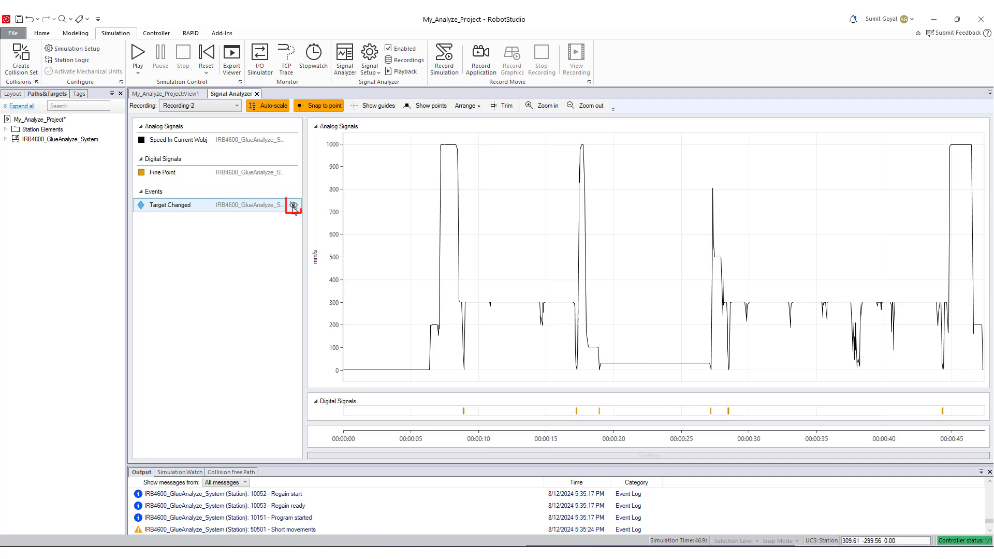
left_click(293, 206)
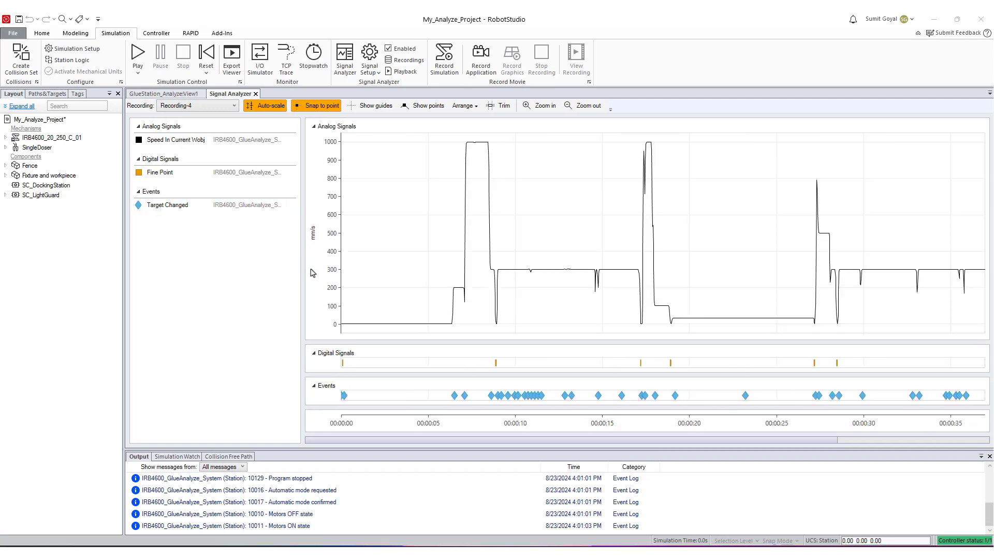
- Zoom and pan the Recording-4 speed graph back and forth along the timeline
mouse_move(361, 316)
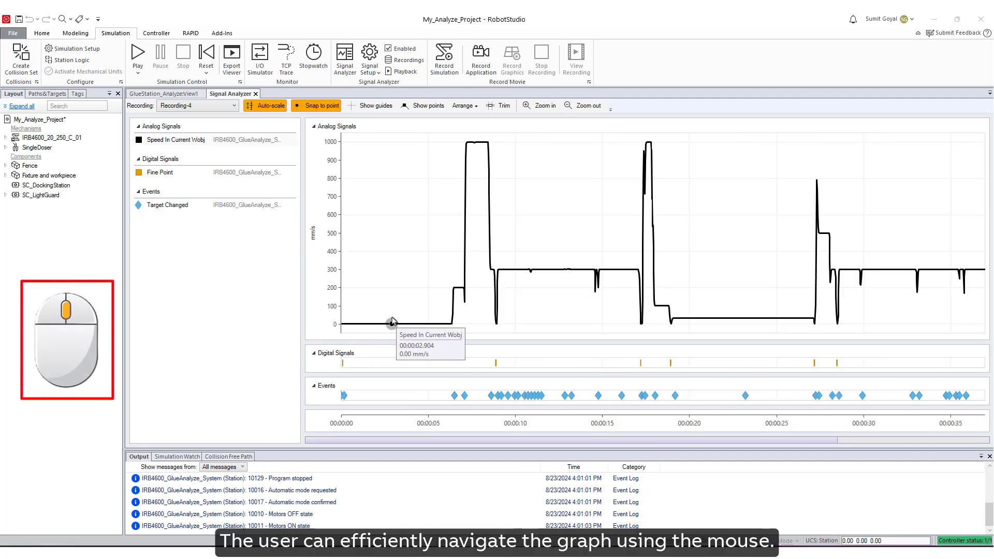
scroll(392, 322, "up", 5)
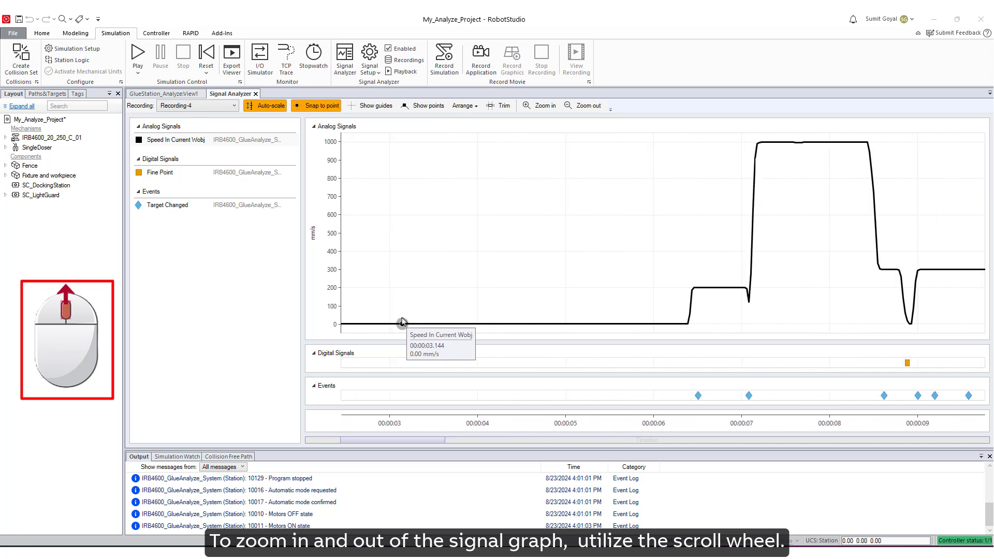
scroll(403, 322, "up", 1)
scroll(402, 322, "down", 5)
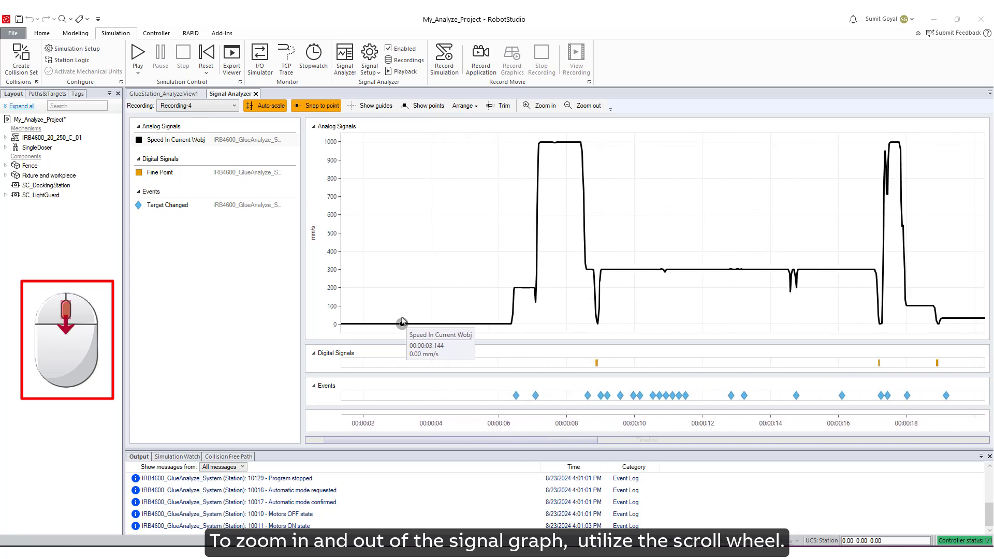
scroll(402, 322, "down", 3)
scroll(413, 284, "up", 4)
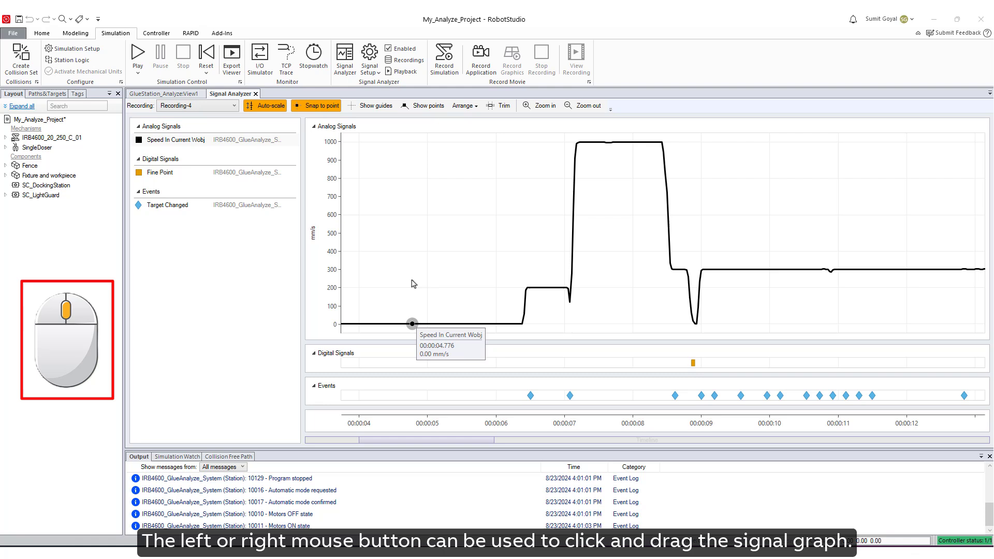
left_click_drag(552, 240, 370, 238)
mouse_move(590, 240)
left_mouse_down()
mouse_move(444, 233)
mouse_move(689, 233)
left_mouse_up()
left_click_drag(352, 236, 755, 238)
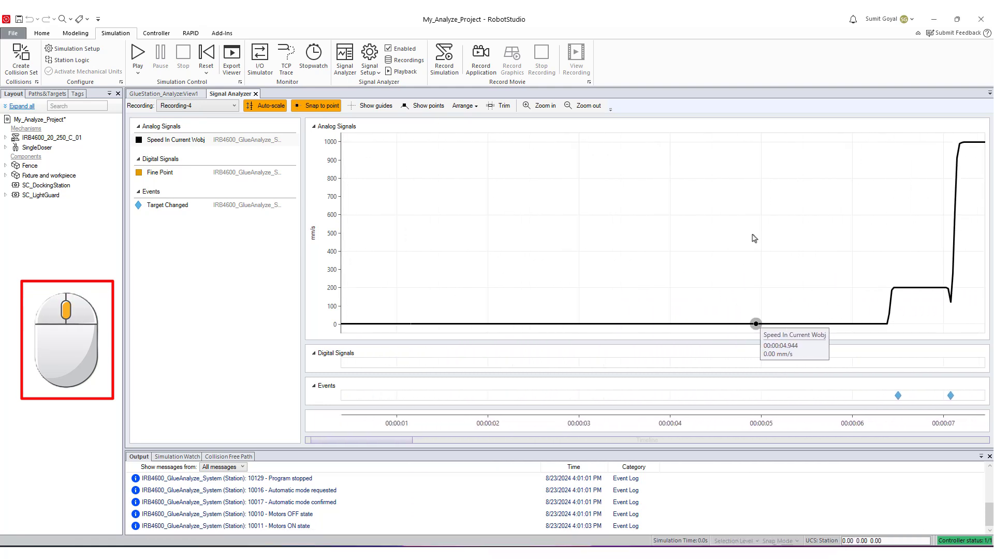
- Zoom the graph again and turn Auto-scale back on to fit 0–1000 mm/s
scroll(386, 248, "down", 6)
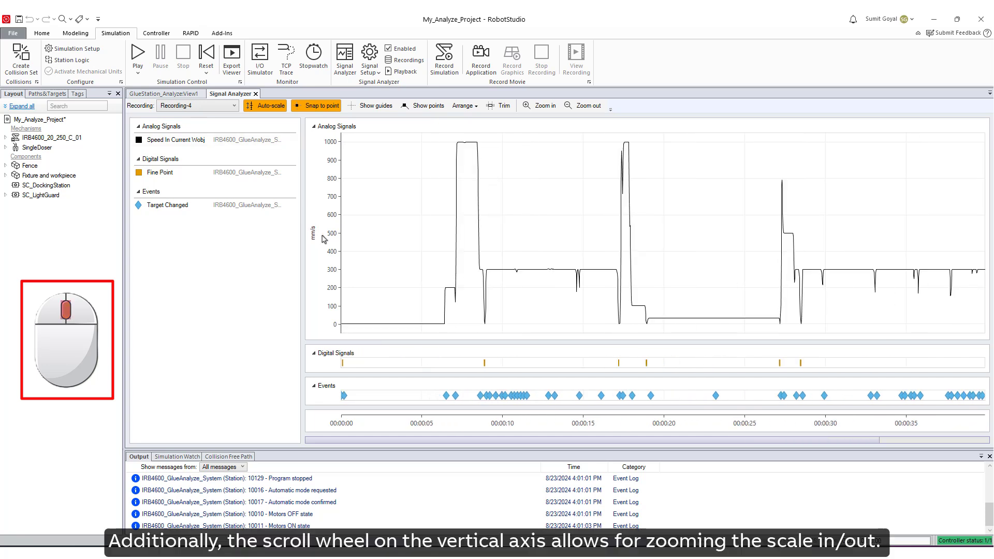
scroll(330, 239, "up", 5)
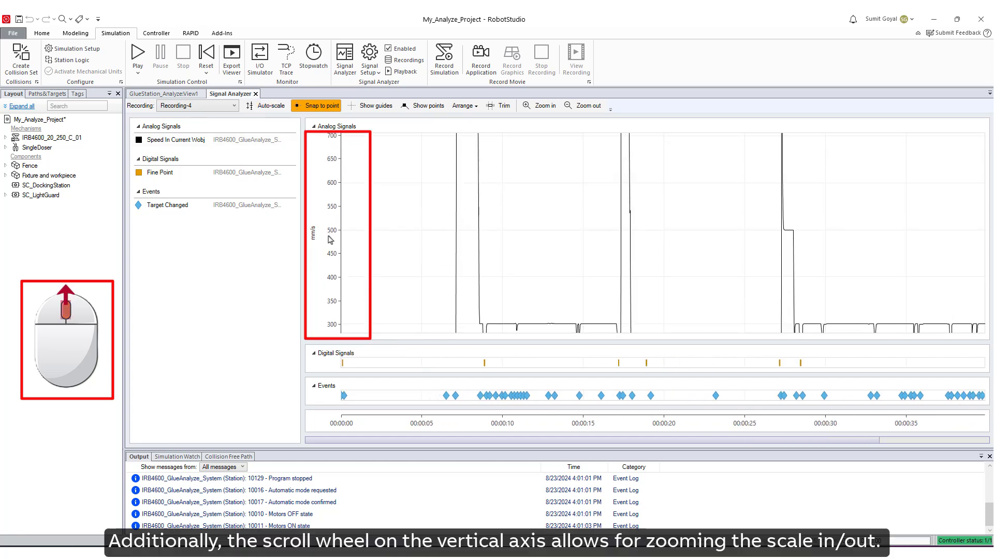
scroll(331, 297, "up", 6)
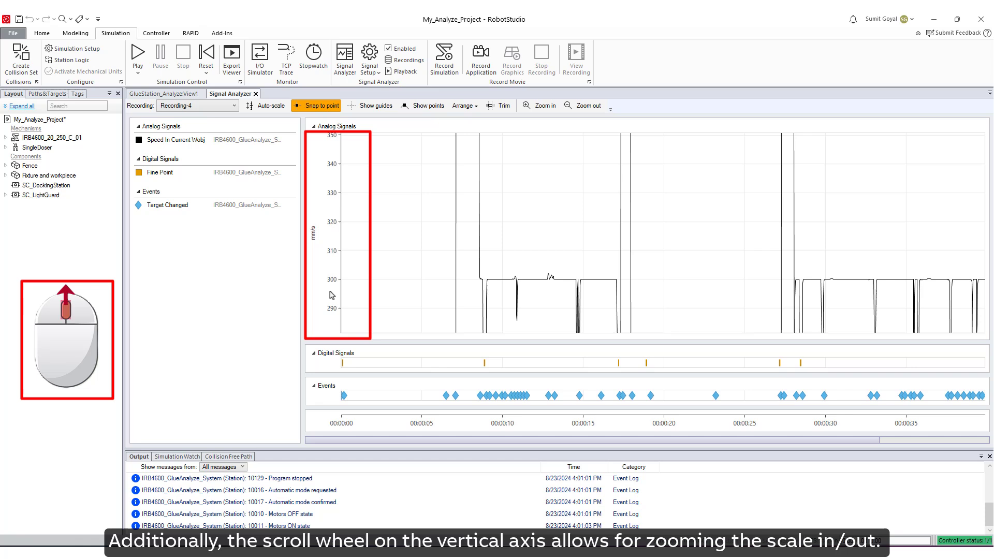
scroll(332, 295, "up", 1)
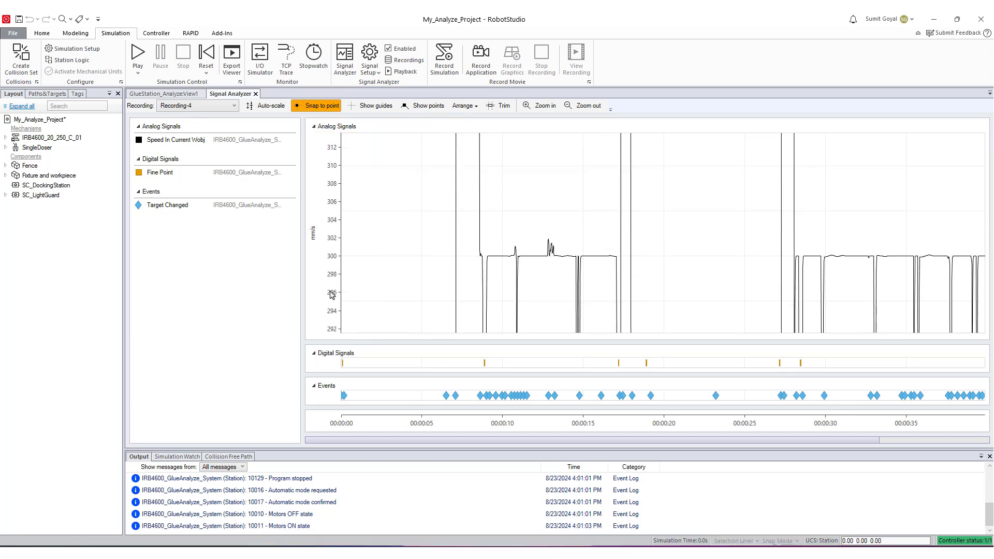
left_click(273, 107)
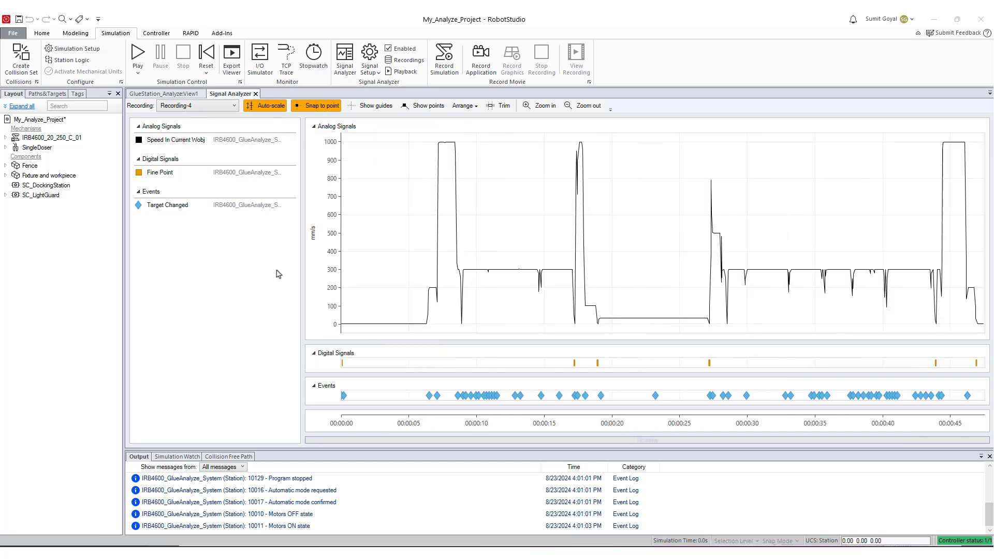
- Arrange signals one graph per unit, then move Total Motor Energy into the Total Motor Power graph
right_click(247, 141)
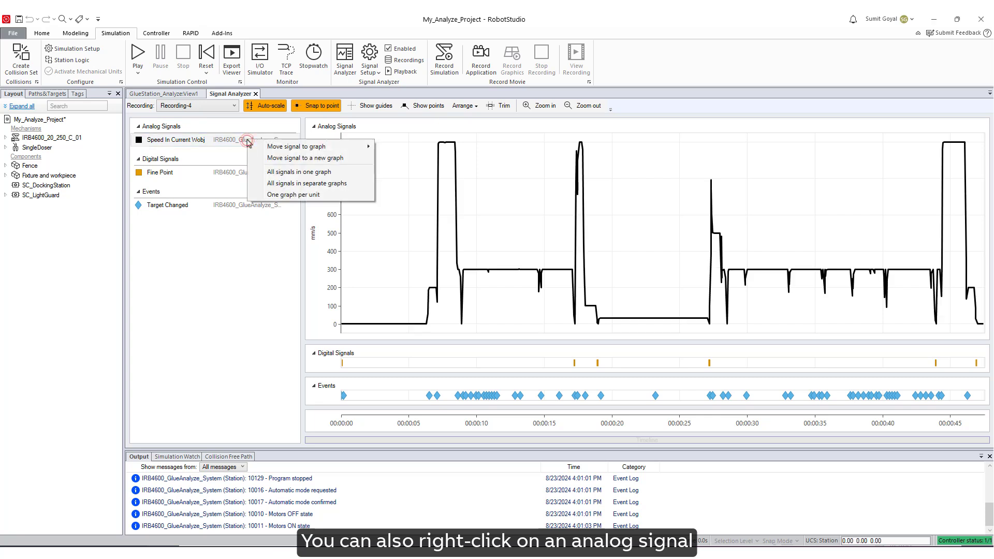
mouse_move(280, 149)
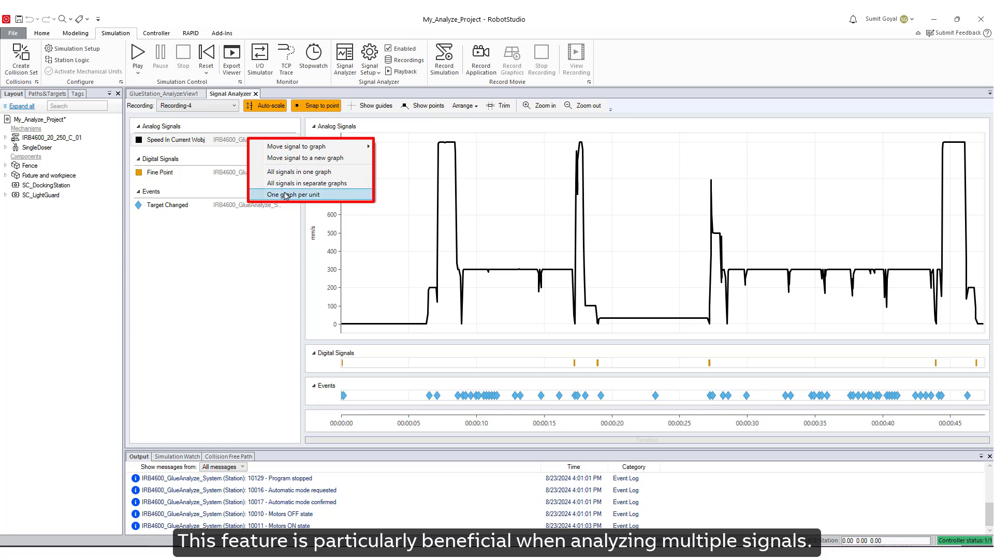
left_click(276, 232)
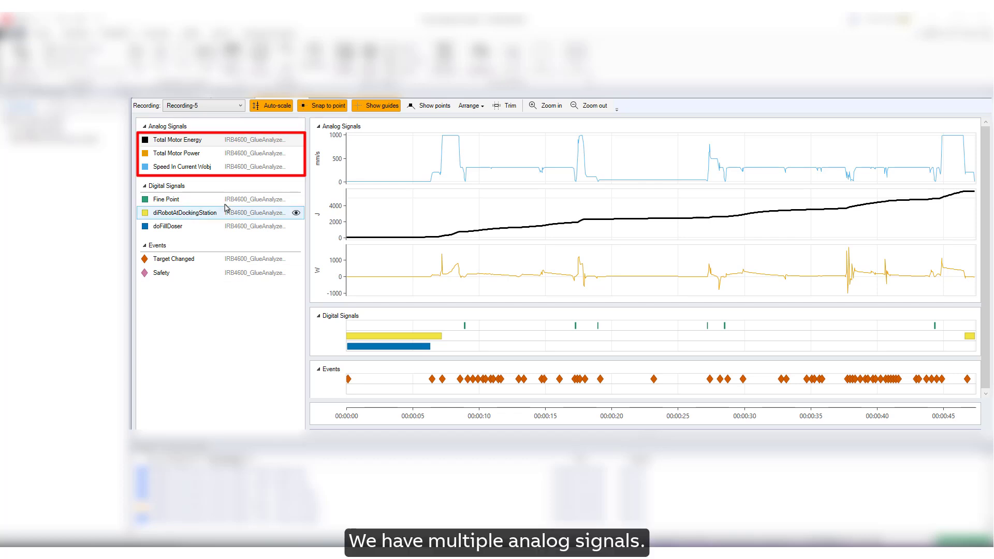
right_click(215, 141)
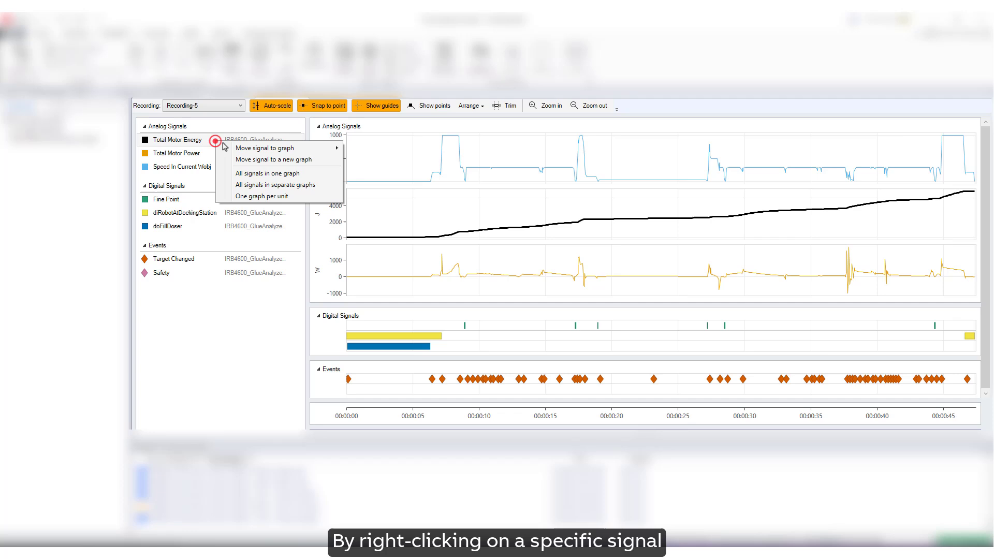
mouse_move(343, 151)
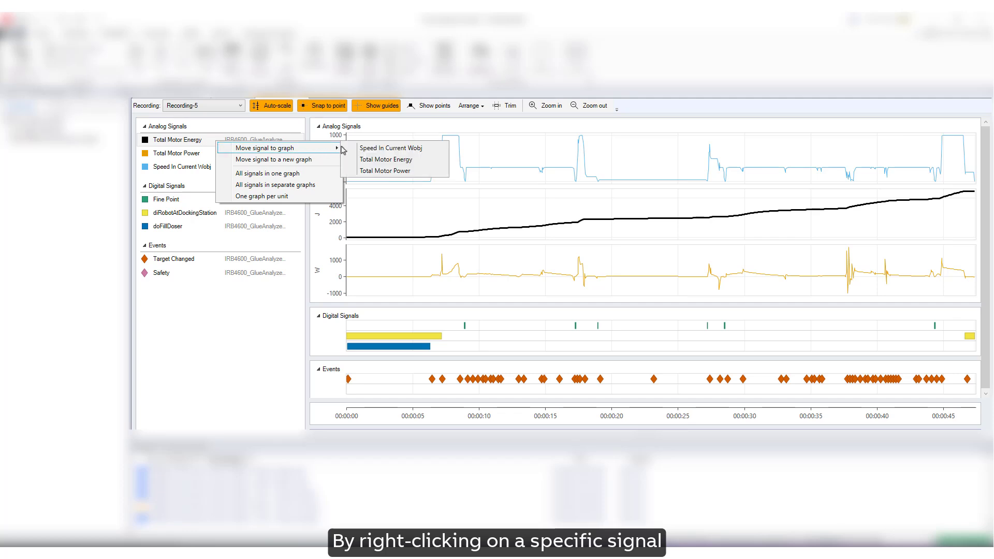
left_click(365, 171)
- Combine all analog signals into one graph, then split them back to one graph per unit
scroll(481, 284, "up", 3)
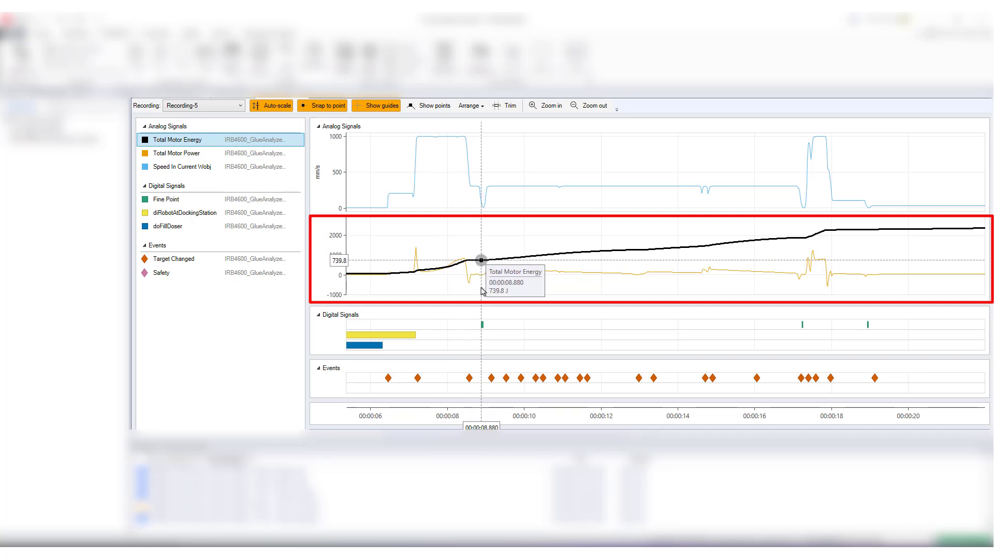
right_click(195, 165)
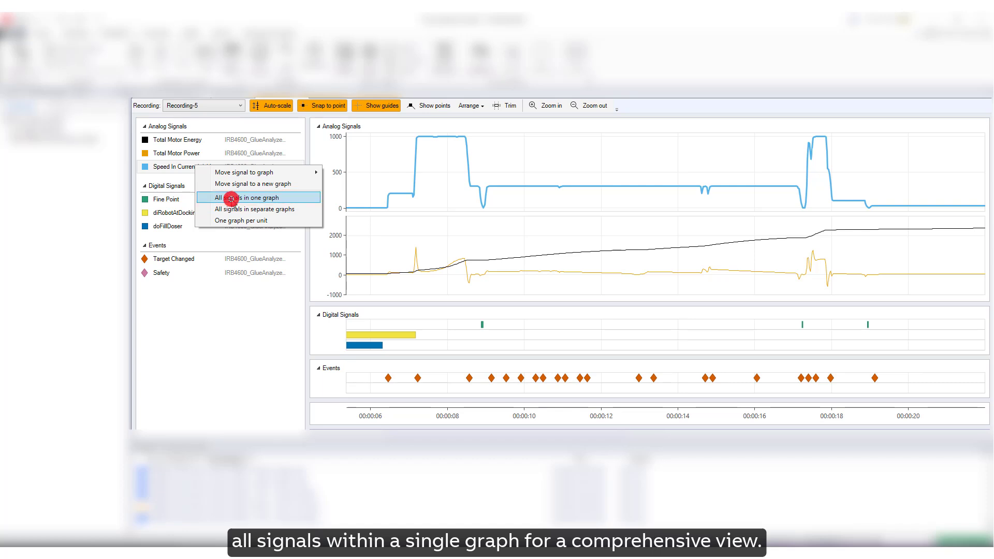
left_click(231, 199)
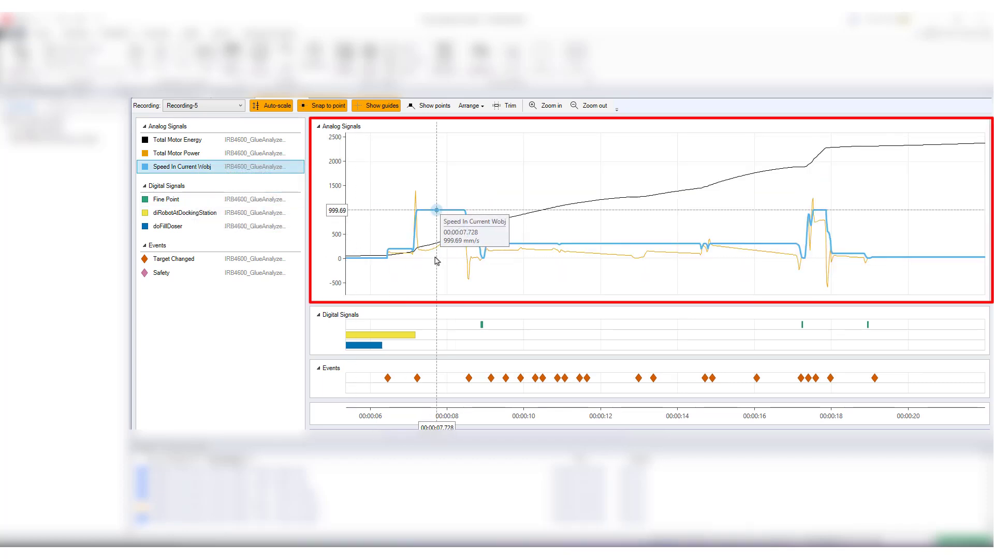
scroll(430, 258, "up", 5)
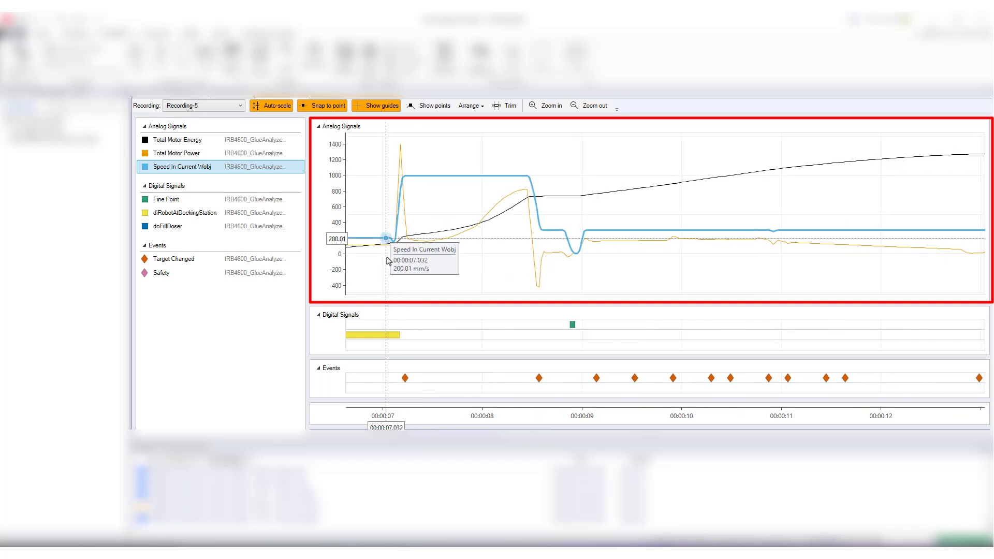
scroll(393, 260, "up", 1)
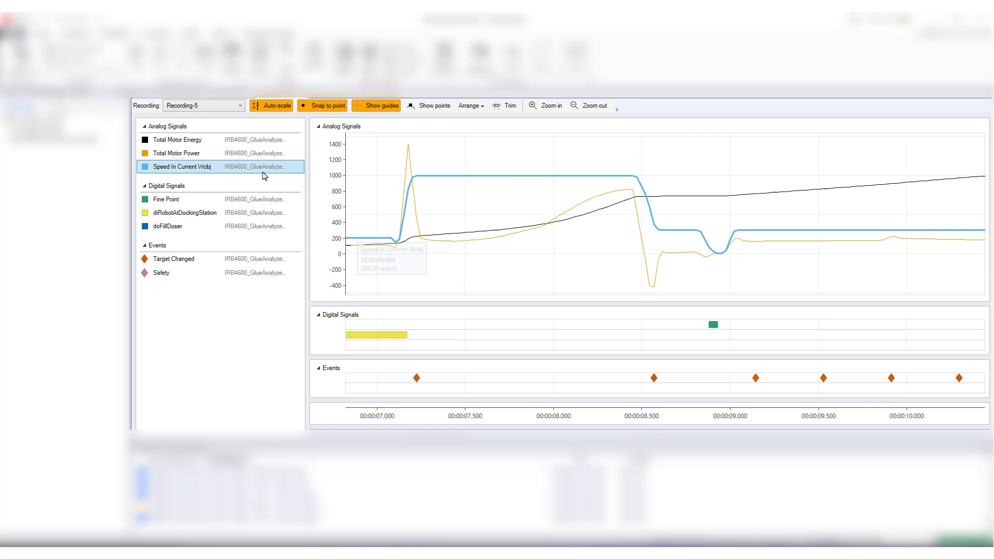
right_click(184, 168)
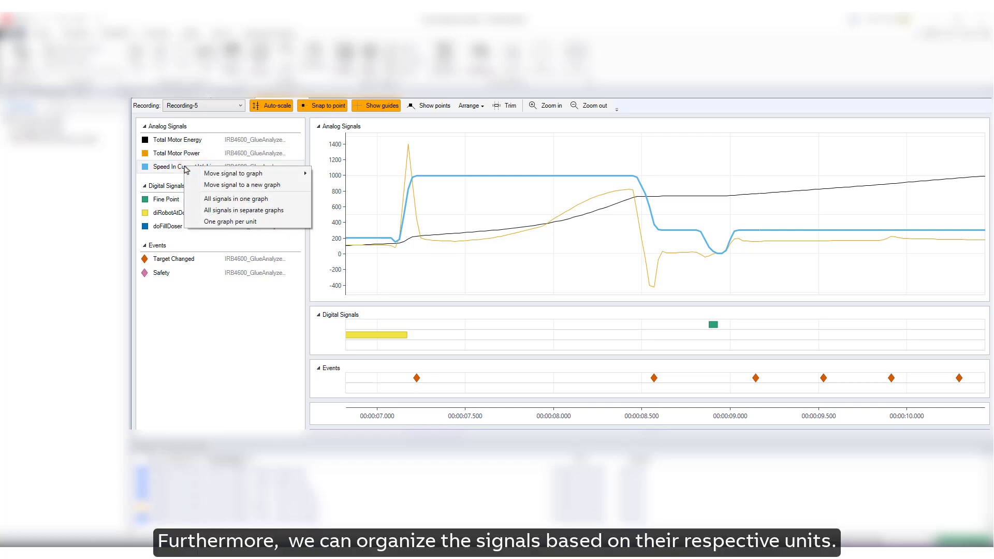
left_click(223, 223)
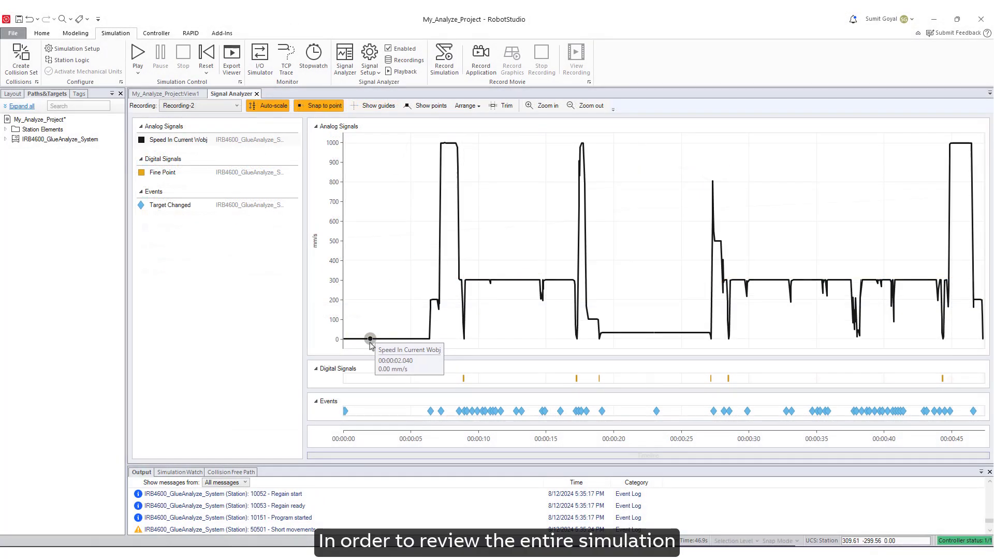
- Shift the speed chart to about 31–47 s and read a speed value on the curve
scroll(379, 339, "down", 10)
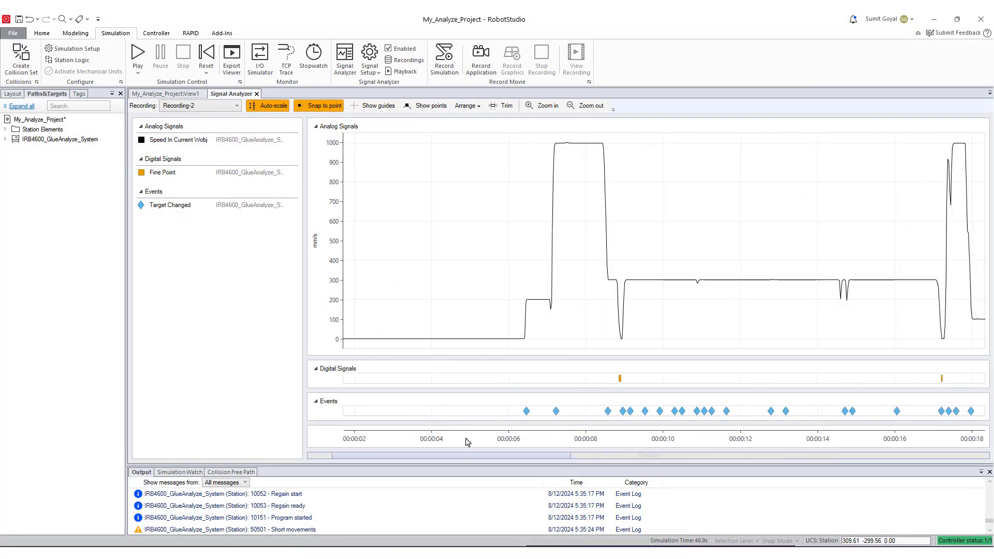
left_click_drag(648, 481, 445, 445)
left_click(366, 339)
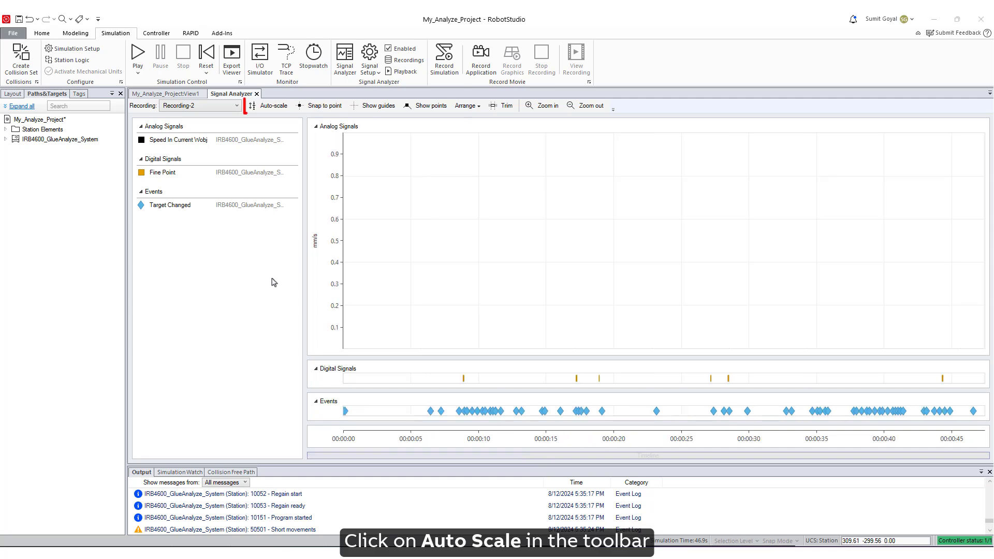
- Re-enable Auto-scale for the 0–1000 mm/s range, then turn on Snap to point and Show guides
left_click(277, 107)
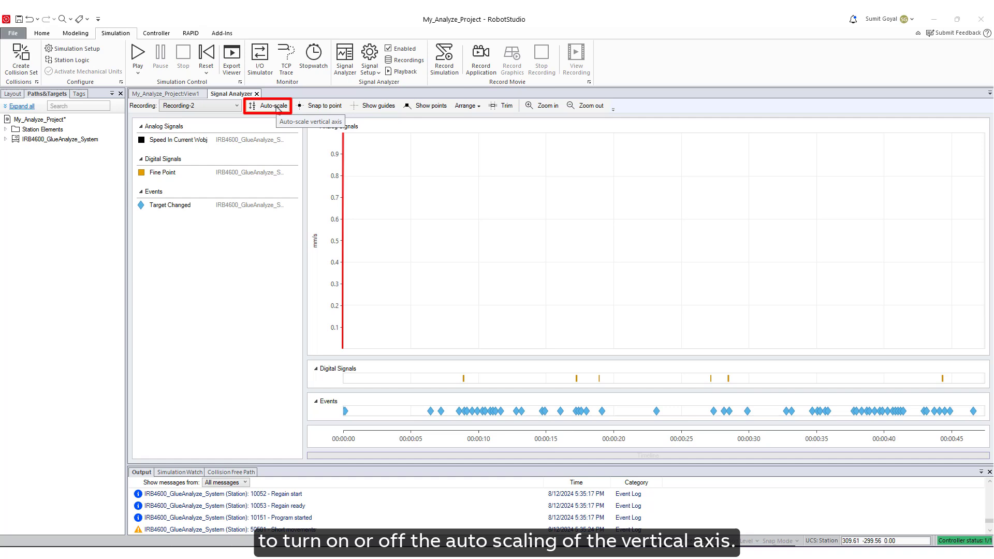
left_click(278, 108)
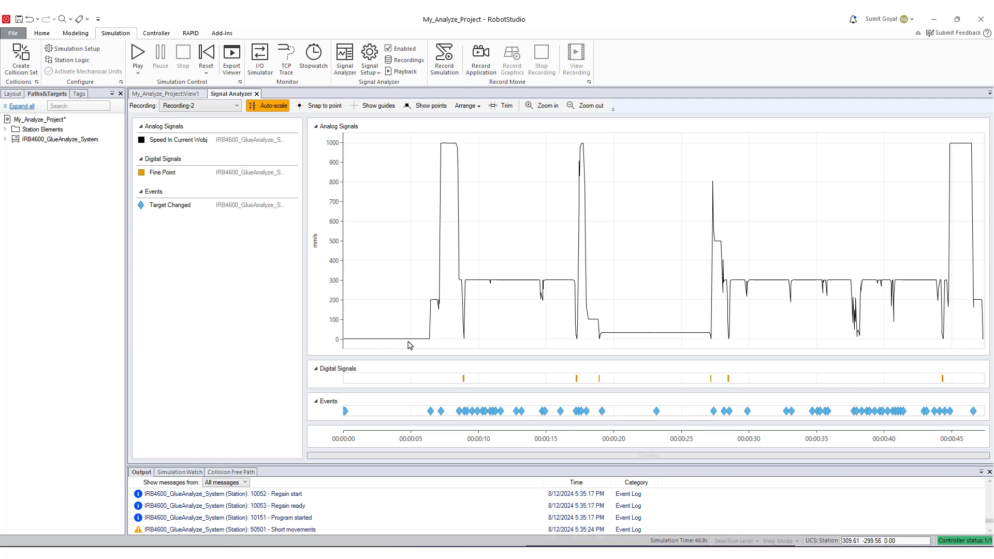
left_click(318, 106)
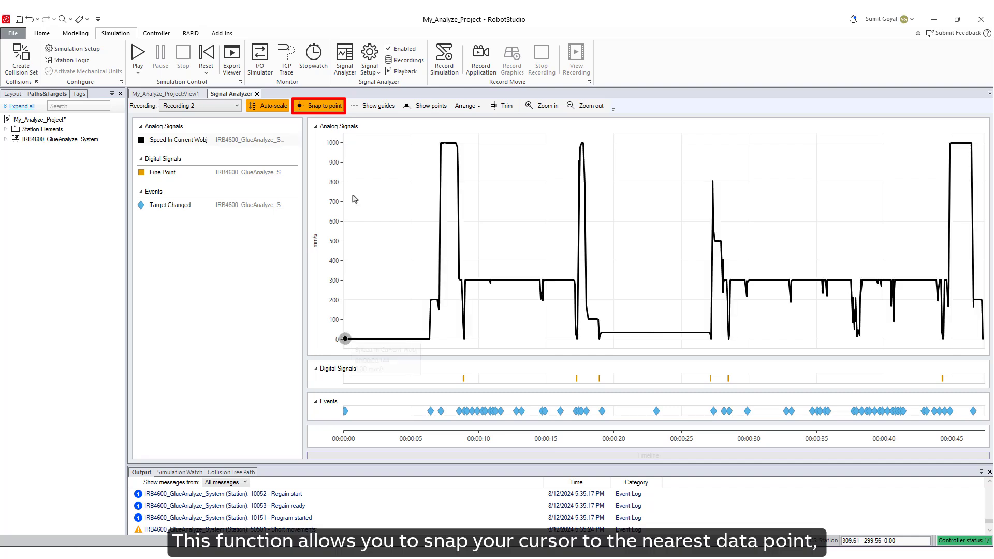
mouse_move(365, 342)
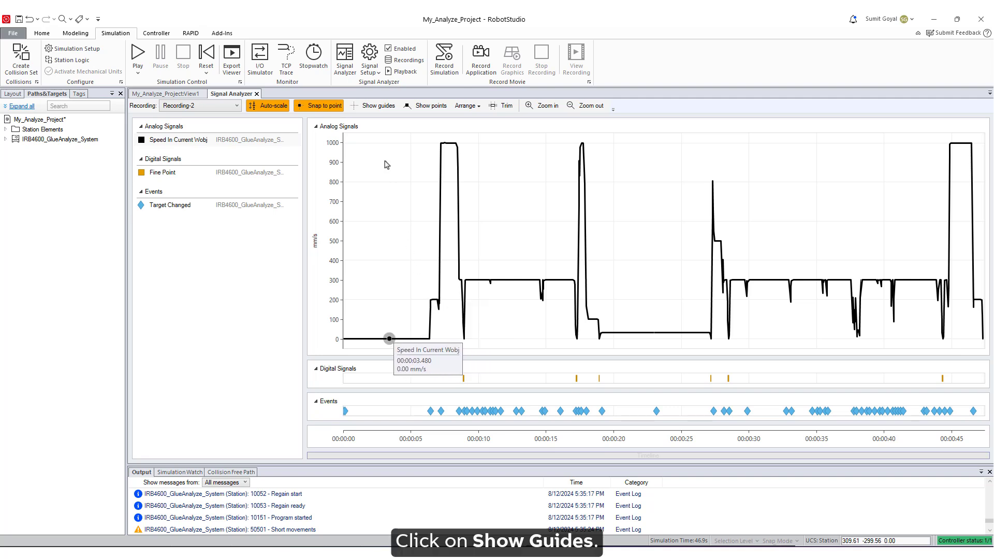
left_click(369, 107)
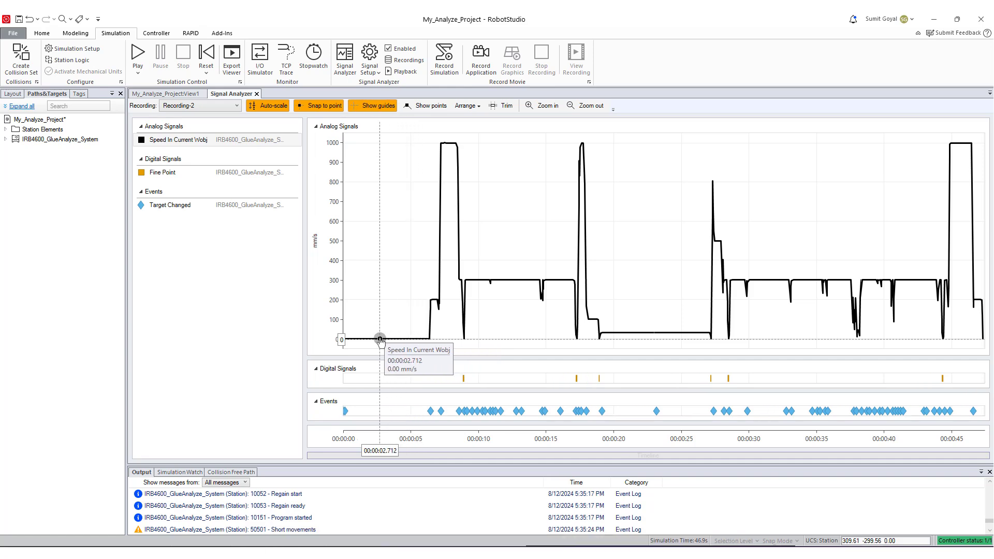
- Zoom in and out on the speed curve, then bring up the Arrange graph-layout choices
scroll(417, 281, "up", 3)
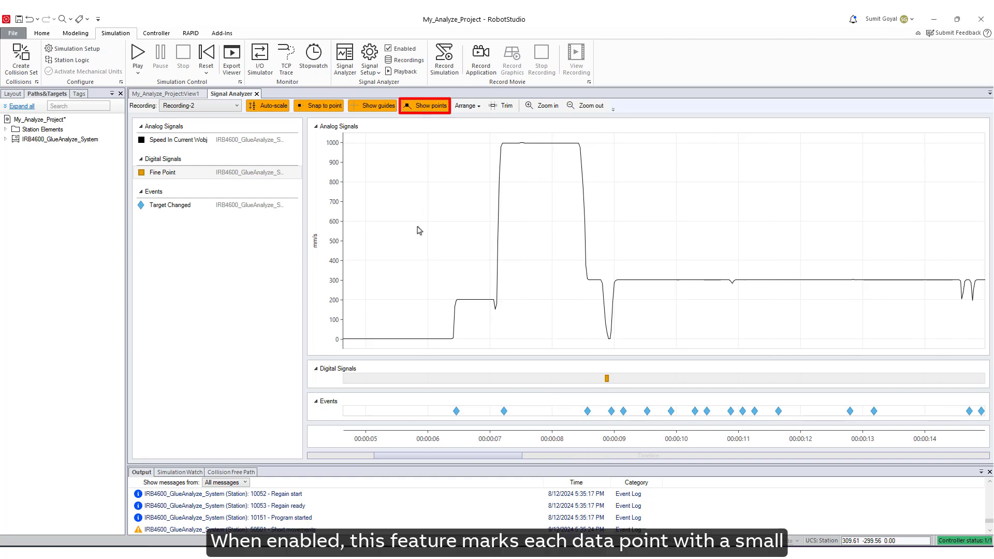
scroll(428, 339, "up", 3)
scroll(447, 340, "up", 2)
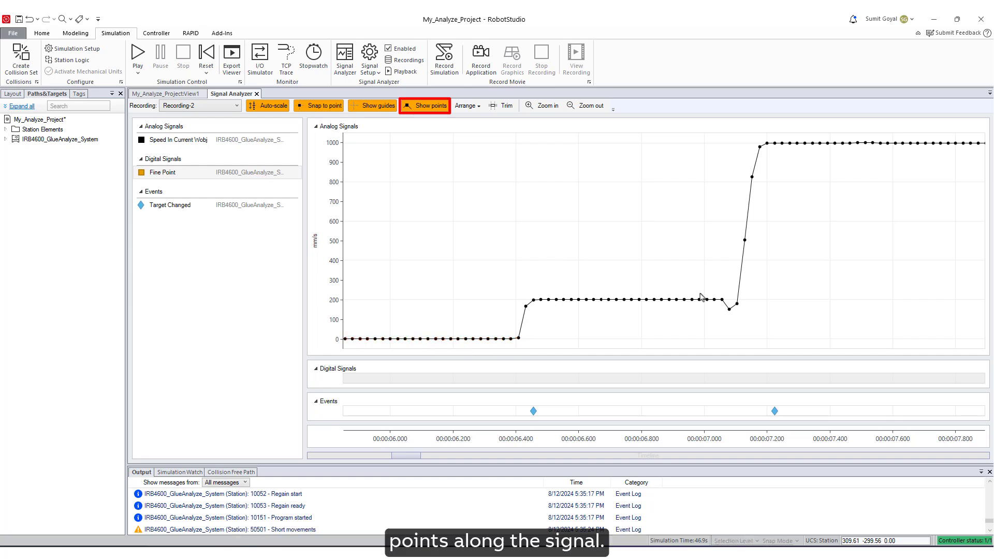
scroll(673, 295, "down", 4)
scroll(637, 291, "down", 5)
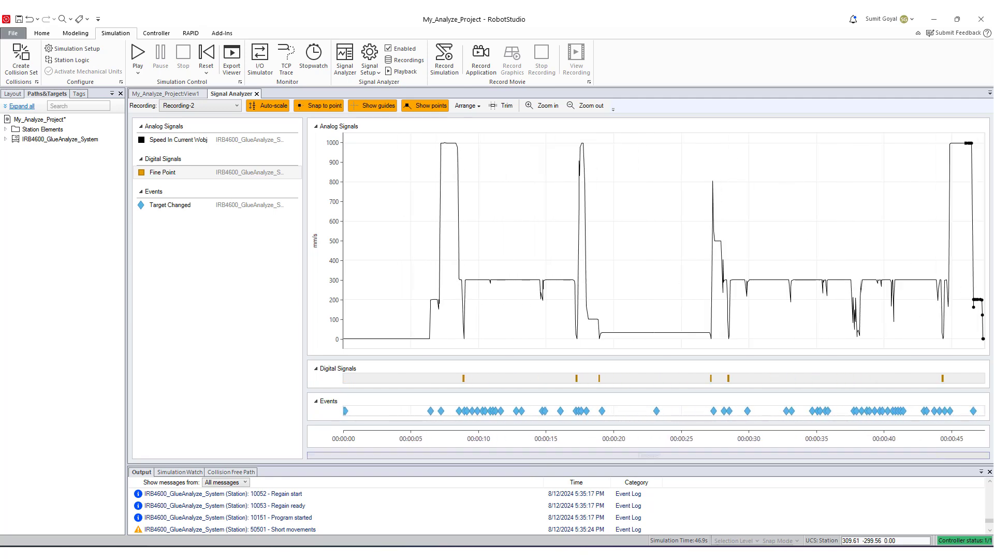
left_click(466, 105)
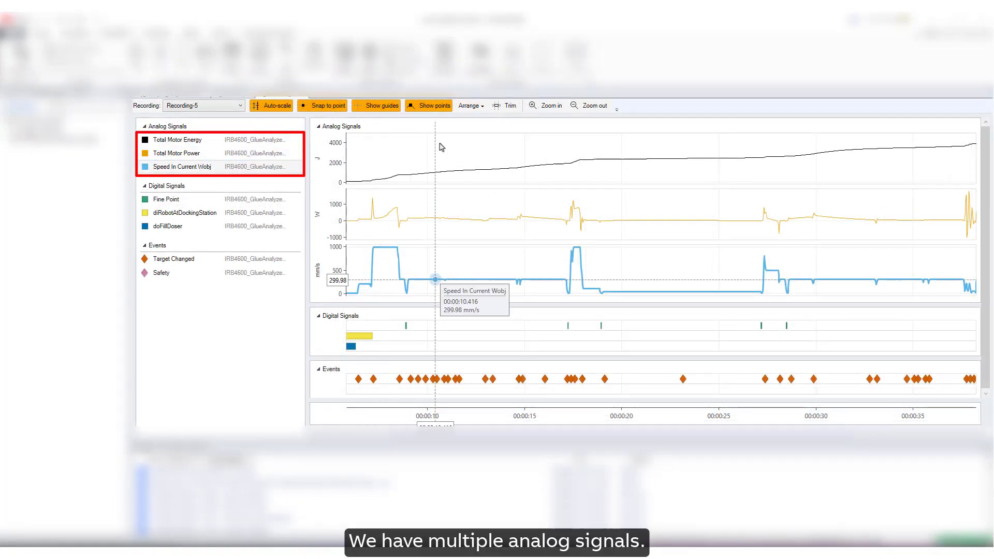
- Try the single-graph and separate-graph layouts, then arrange the analog signals as one graph per unit
left_click(483, 106)
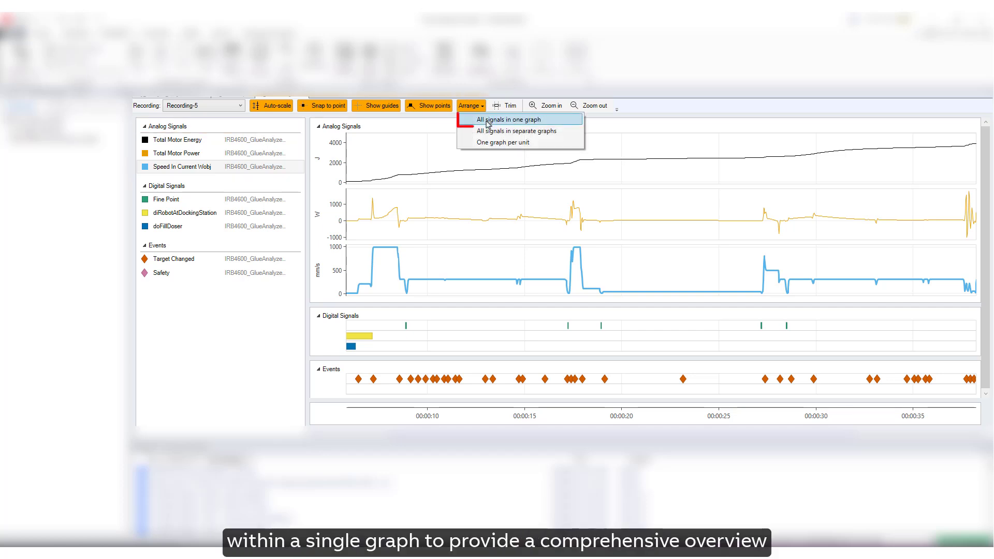
left_click(487, 122)
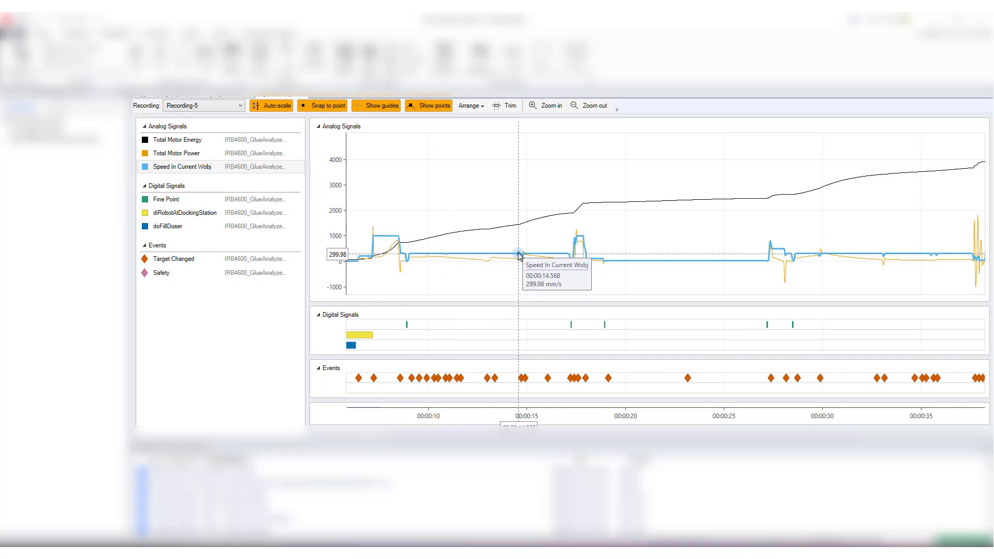
left_click(470, 105)
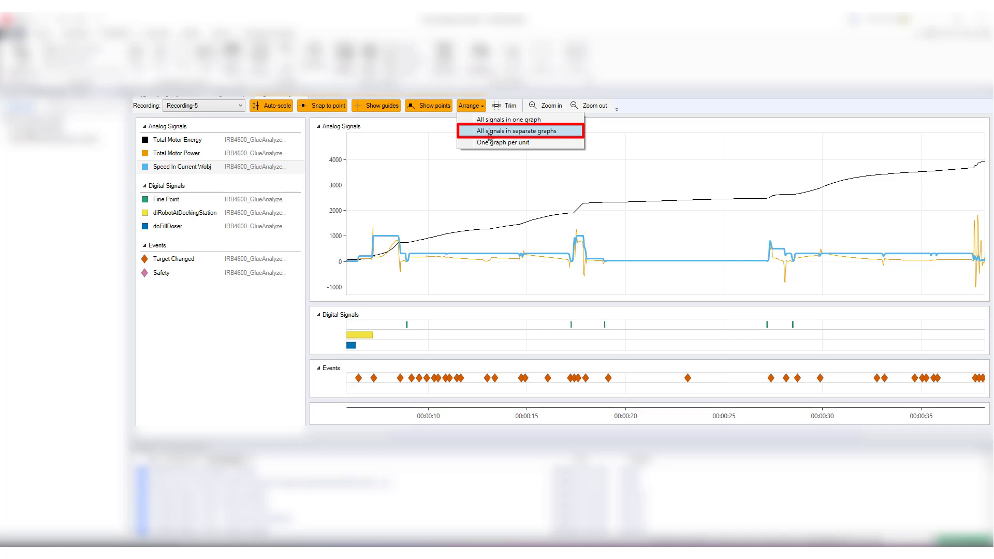
left_click(490, 132)
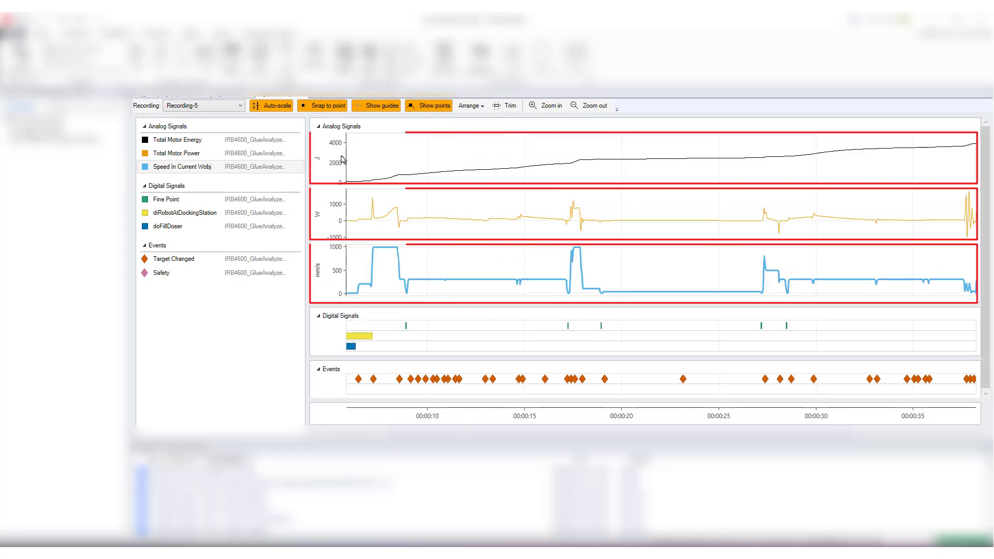
left_click(470, 106)
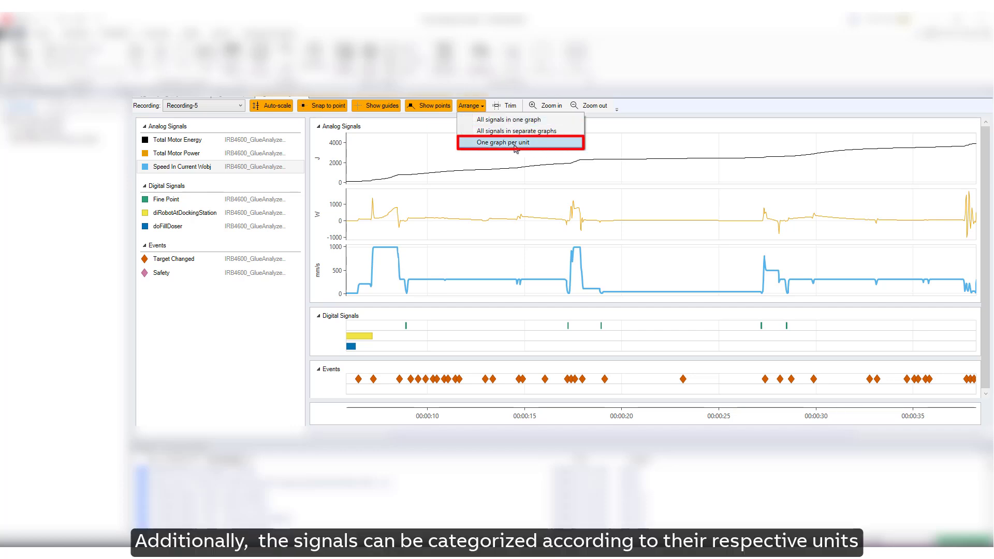
left_click(515, 144)
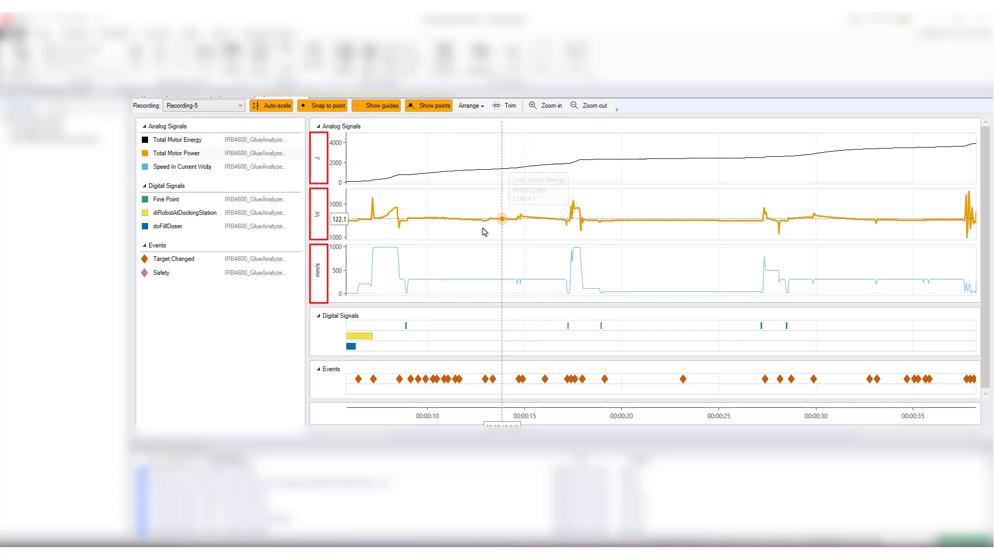
mouse_move(467, 282)
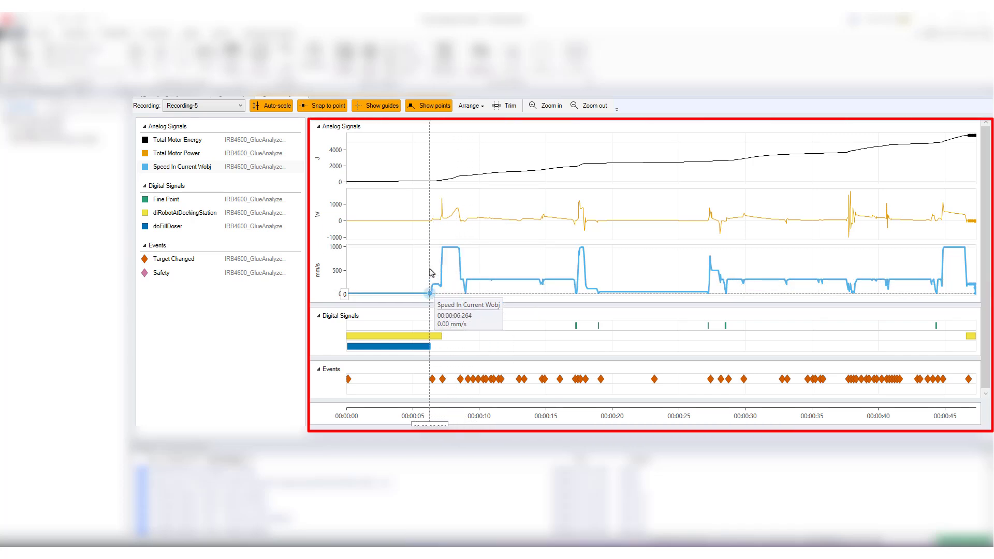
- Zoom the graphs to about 7–10 s and trim Recording-5 to that range
scroll(428, 268, "up", 8)
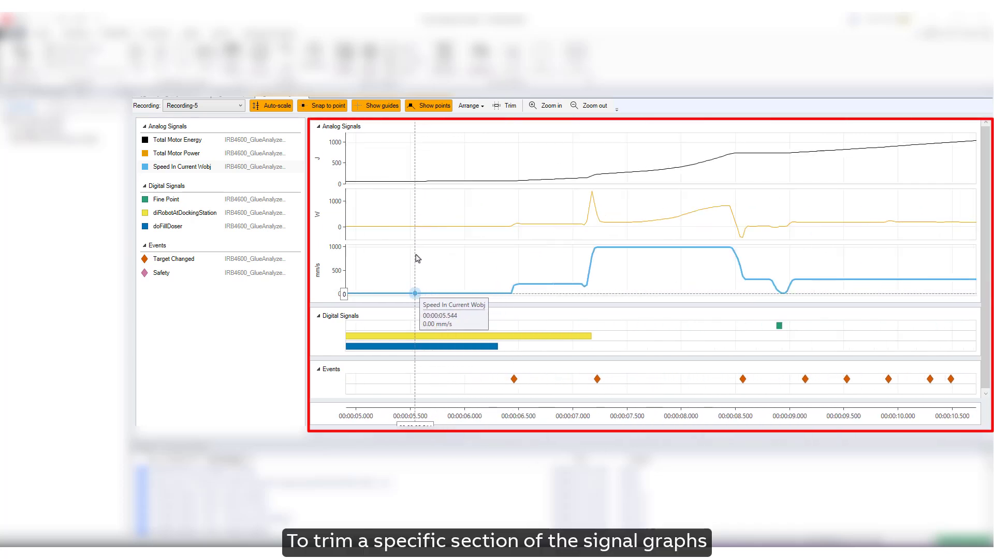
scroll(422, 257, "up", 1)
scroll(536, 206, "right", 5)
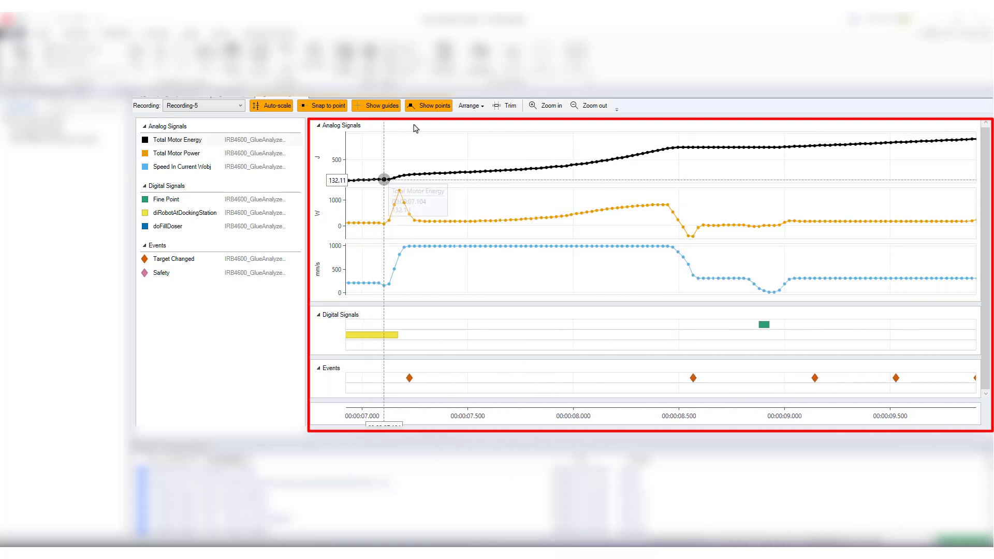
left_click(501, 107)
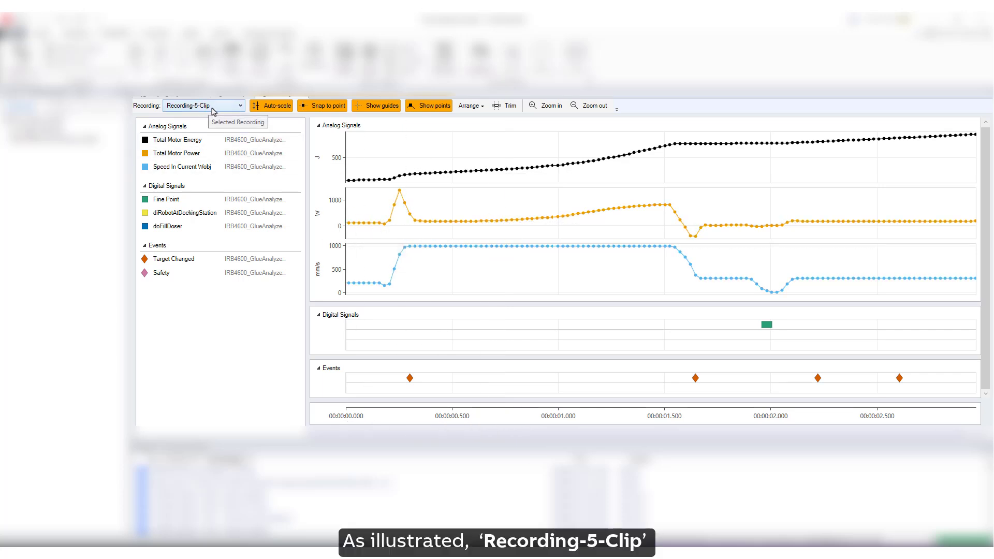
- Switch the recording to the full Recording-5, then back to Recording-5-Clip
left_click(213, 109)
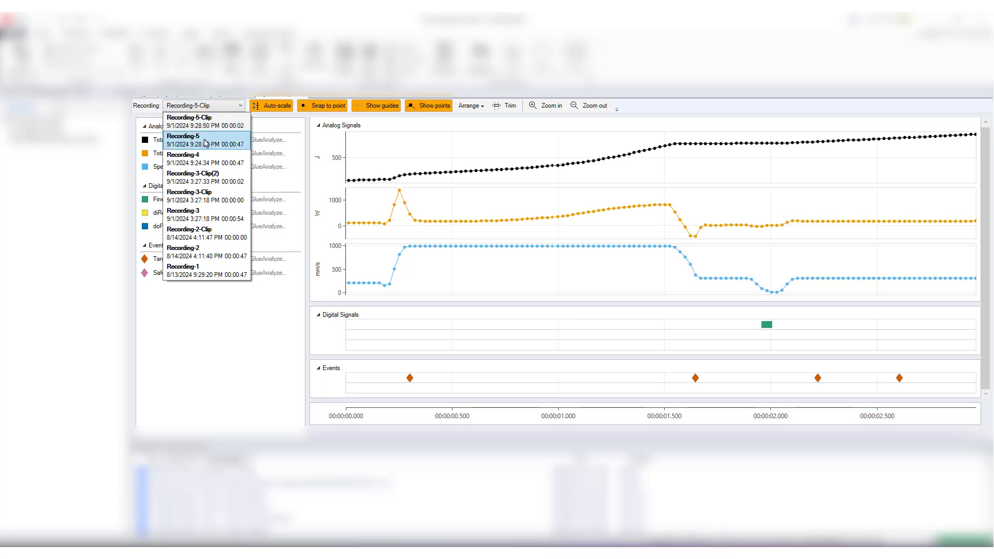
left_click(207, 143)
left_click(212, 105)
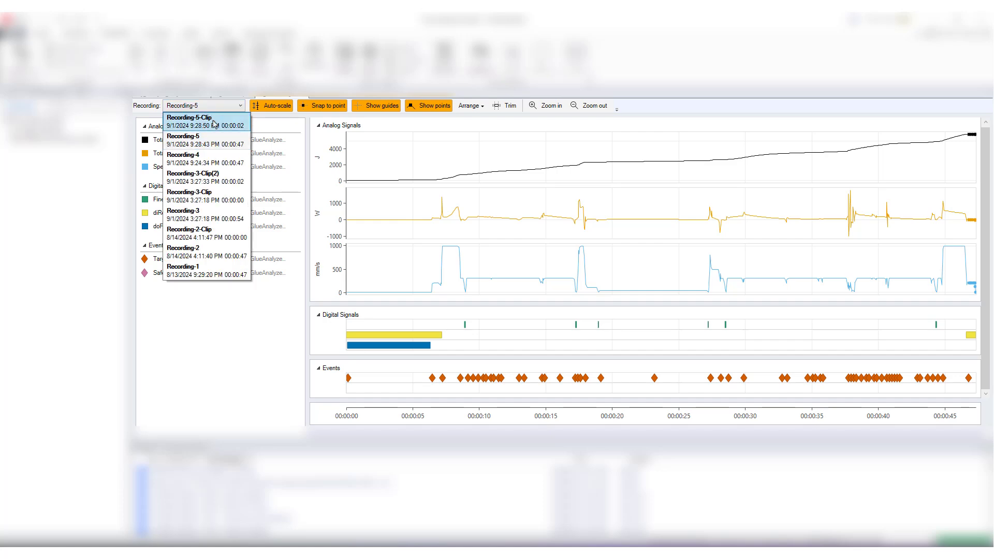
left_click(214, 123)
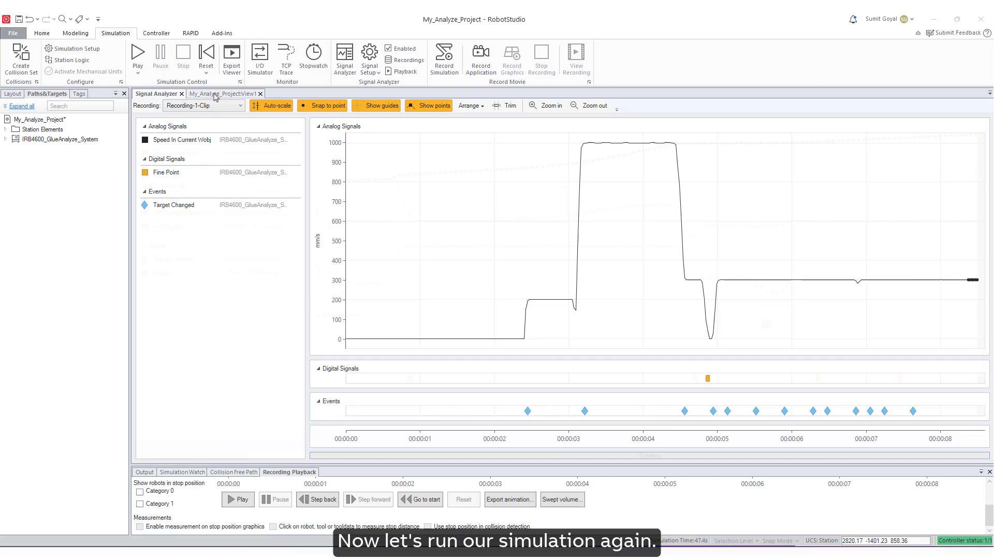
- Put View1 in a new vertical tab group beside the Signal Analyzer and play the simulation
left_click(216, 97)
right_click(217, 97)
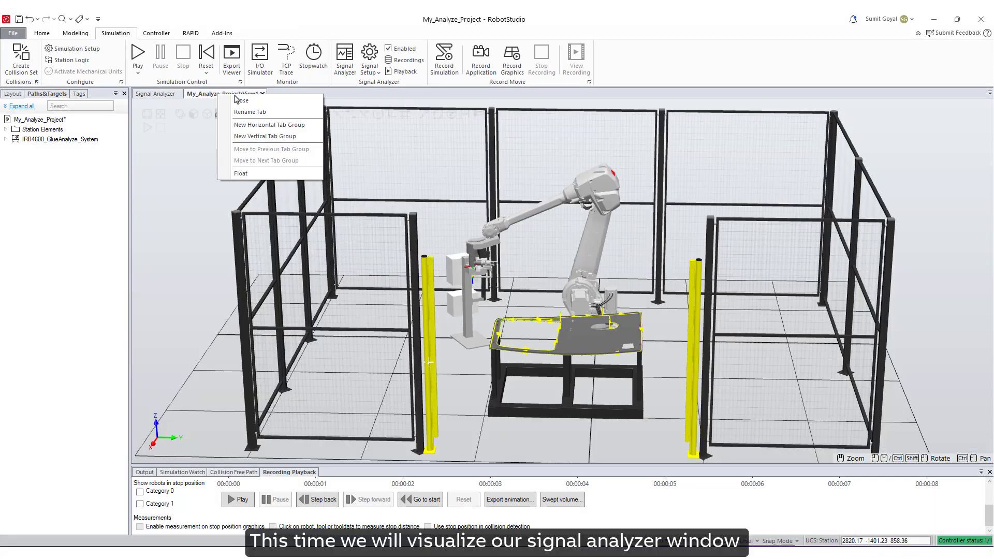
left_click(246, 133)
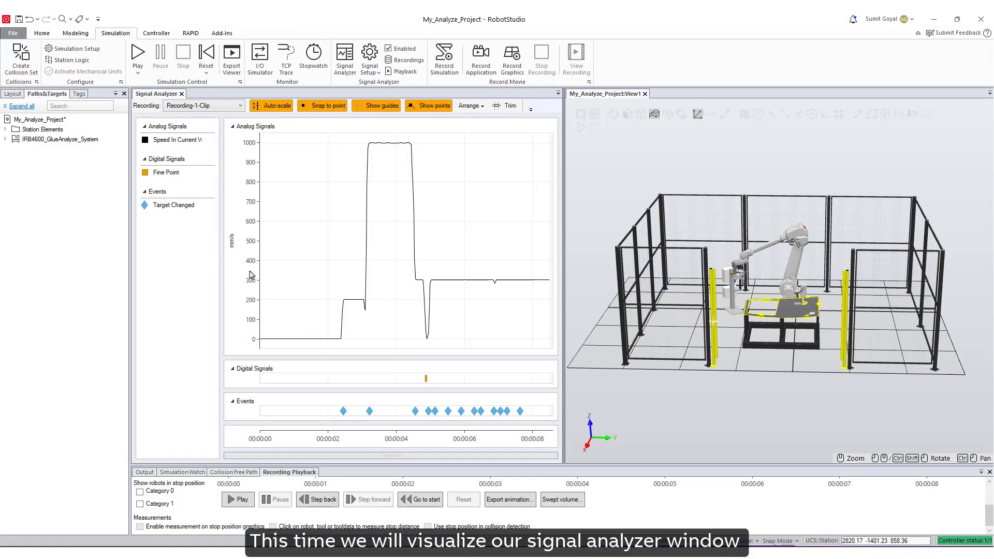
left_click(138, 54)
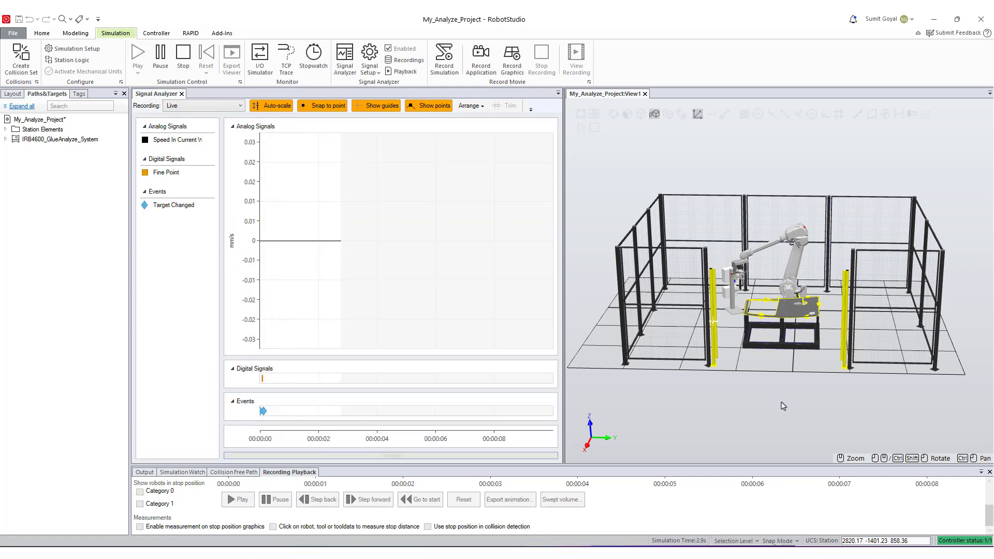
- Zoom the Recording-2 speed graph onto the dip from 300 mm/s near 38 s
scroll(823, 318, "up", 10)
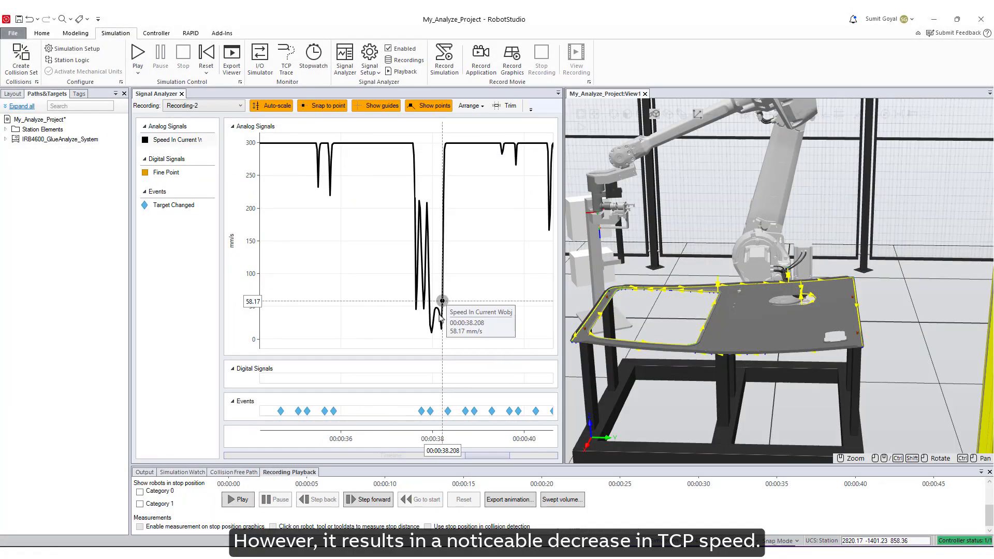
scroll(439, 315, "up", 2)
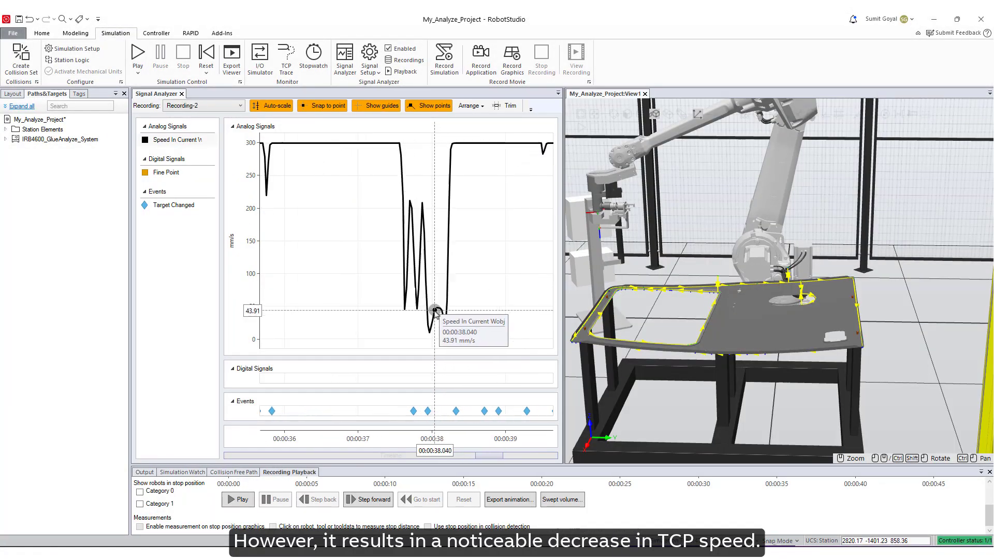
scroll(436, 312, "up", 3)
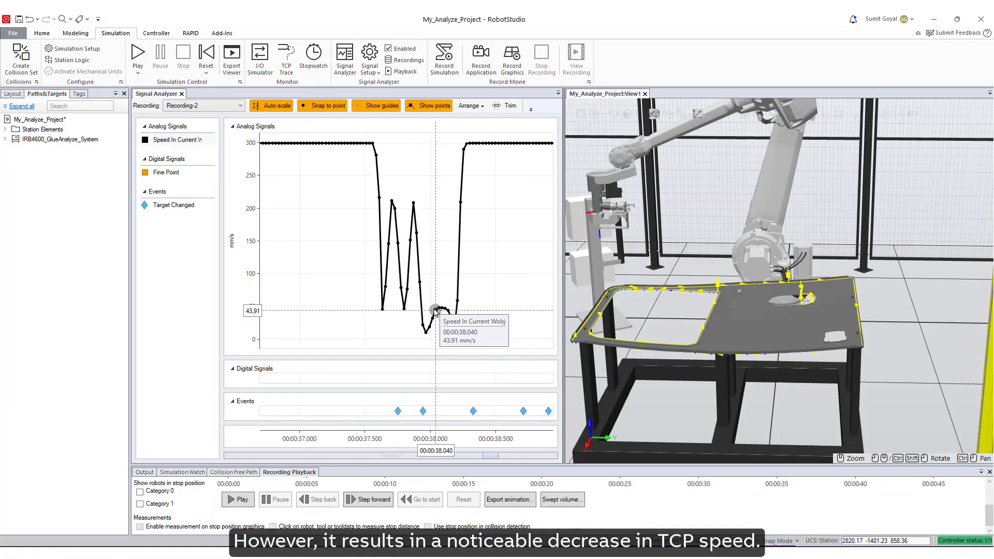
scroll(436, 311, "up", 1)
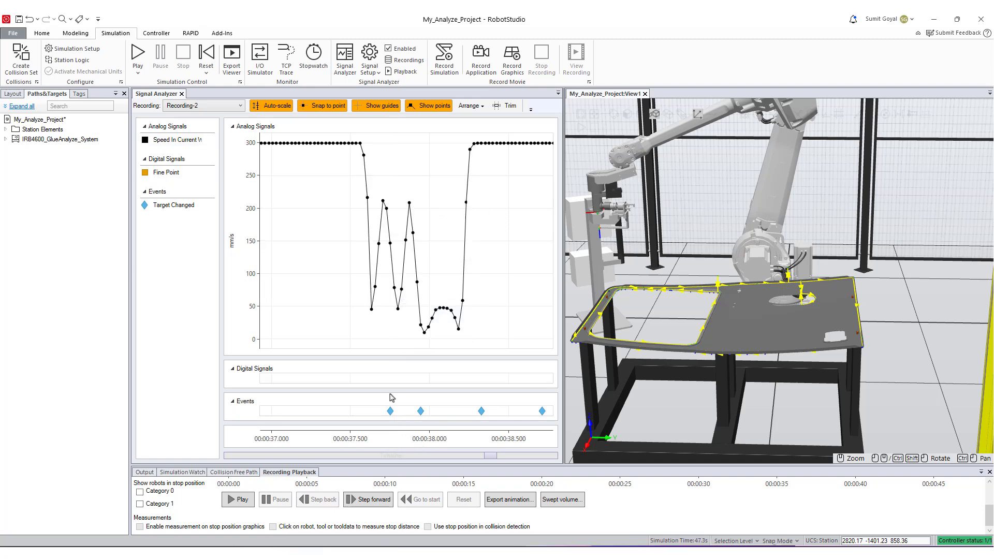
- Show Target Changed event details, including current pGlue_190_Path3 and next pGlue_200_Path3
left_click(391, 412)
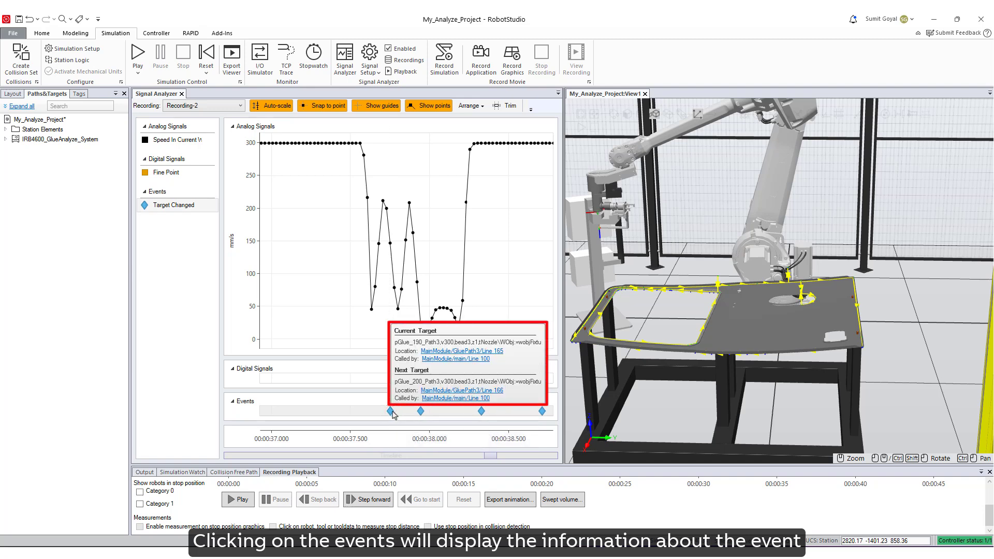
left_click(421, 412)
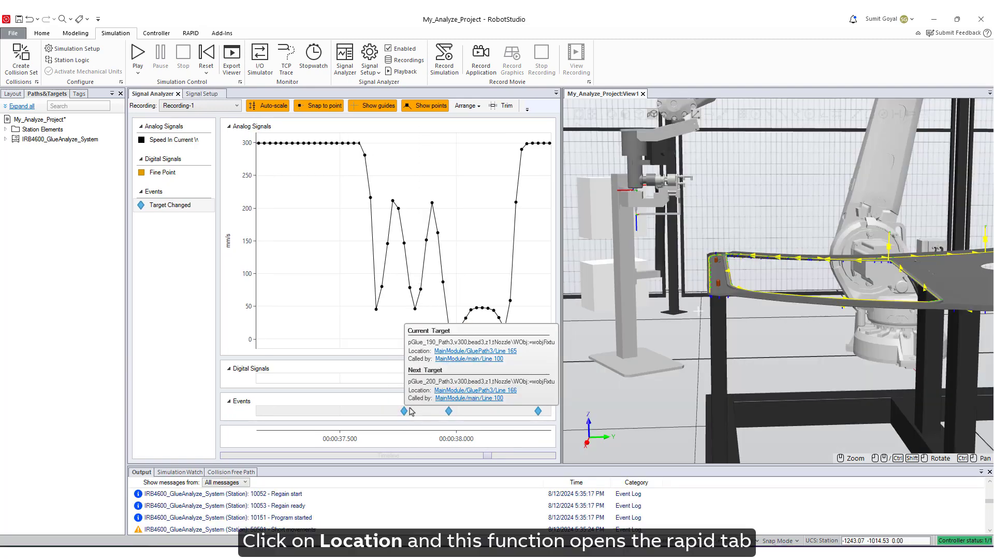
- Follow the Location link into MainModule and select the glue instructions on lines 165–168
left_click(469, 351)
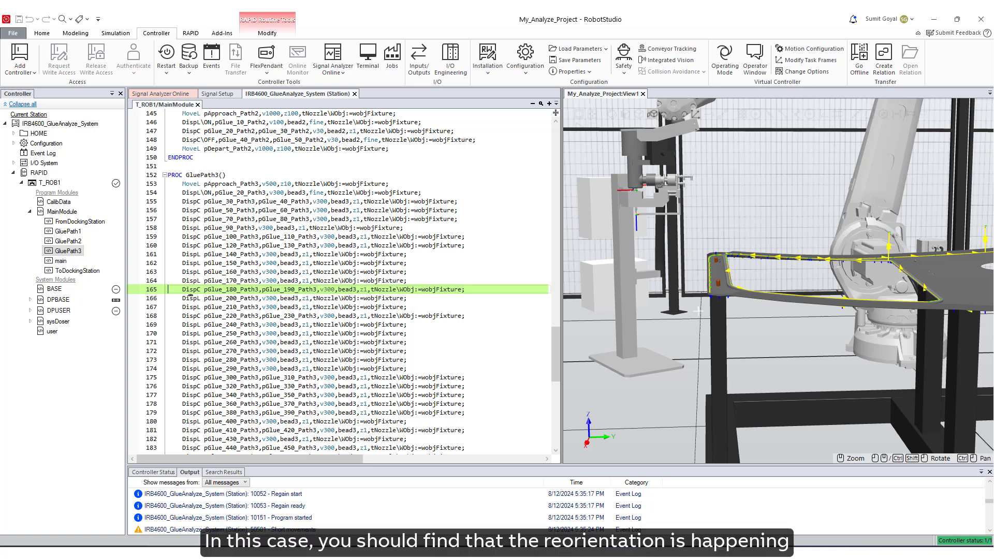
left_click_drag(181, 294, 422, 305)
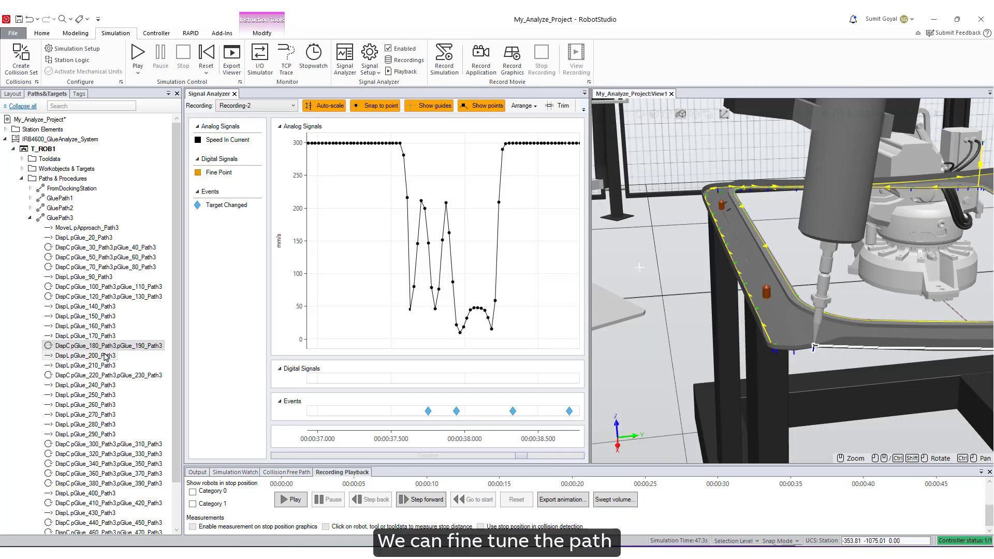
- Jump the robot to pGlue_200_Path3, pGlue_210_Path3 and pGlue_220 in turn
left_click(106, 356)
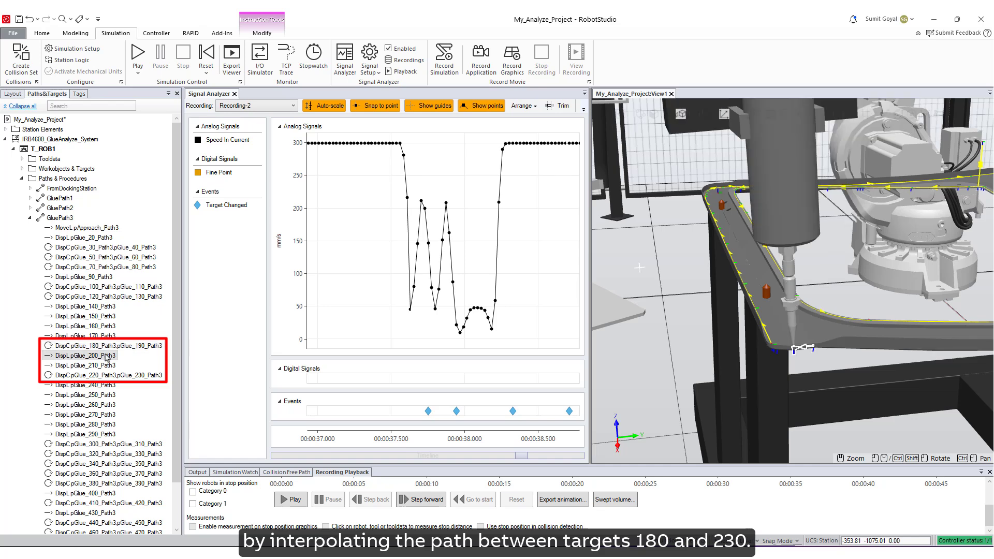
left_click(105, 366)
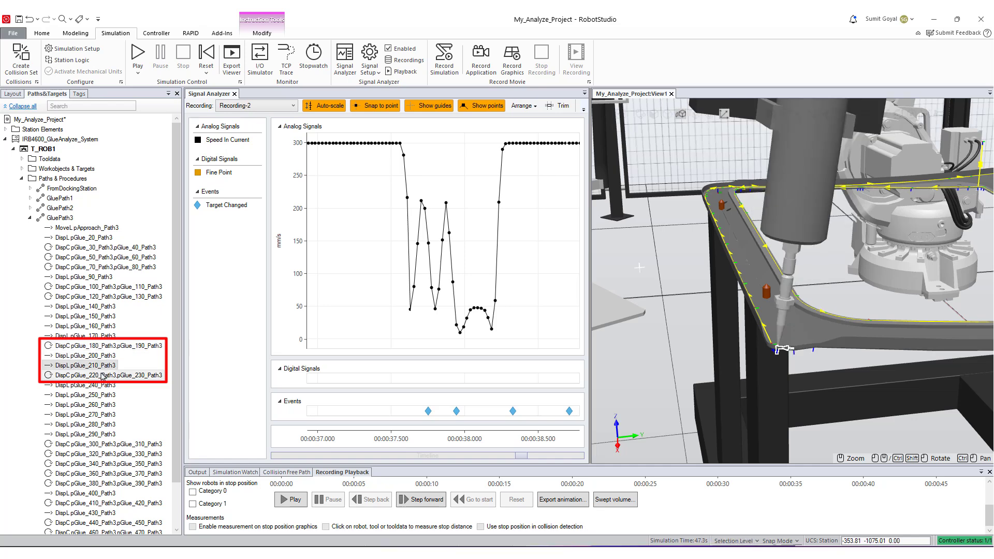
left_click(102, 375)
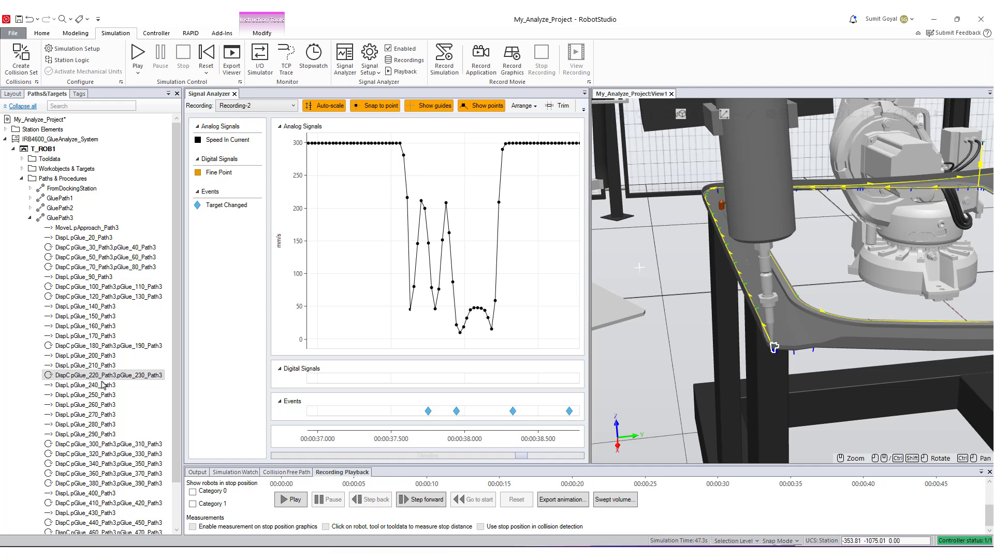
- Open the Interpolate Path dialog for GluePath3 from its path menu
right_click(58, 218)
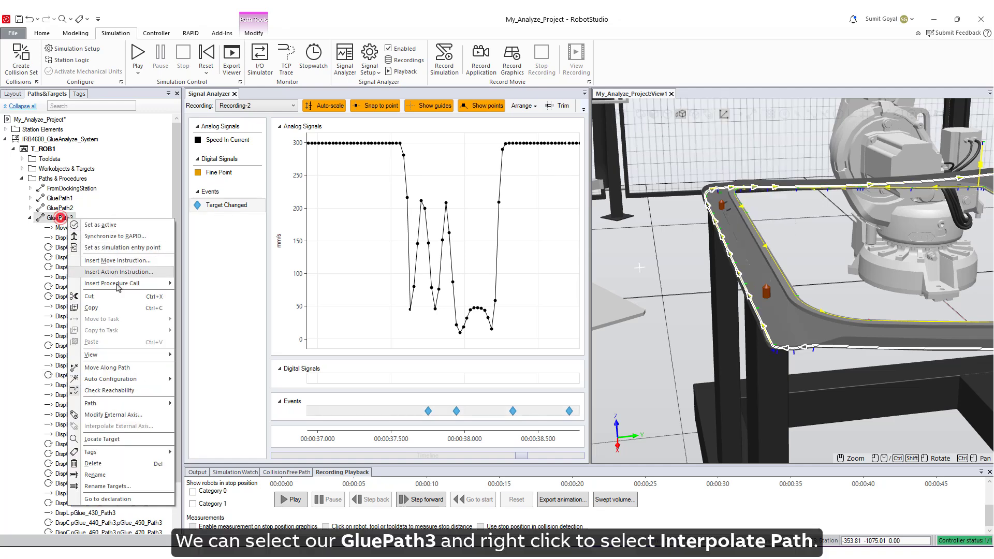
left_click(142, 403)
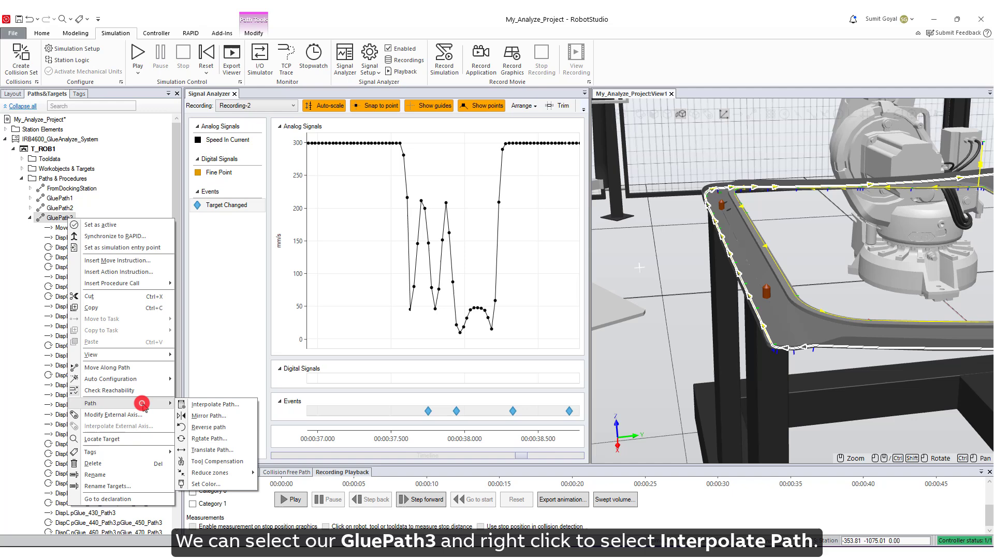
left_click(203, 405)
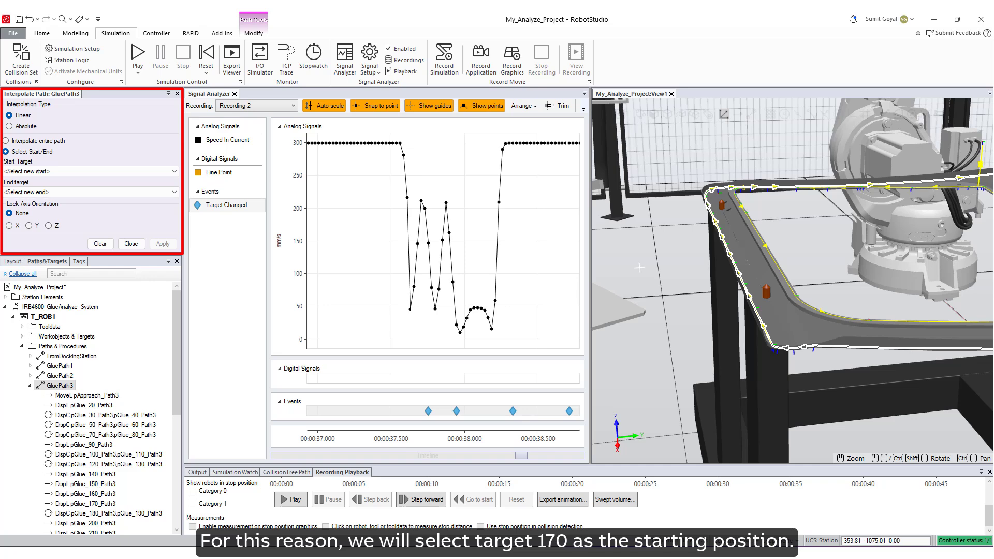
- Apply interpolation from pGlue_170_Path3 to pGlue_230_Path3, then close the dialog
left_click(113, 172)
left_click(82, 295)
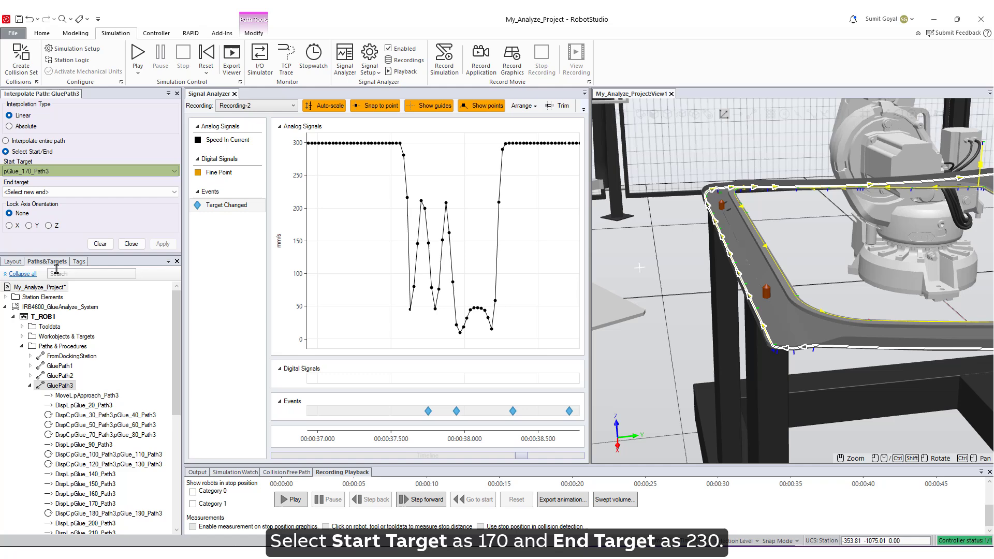
left_click(68, 192)
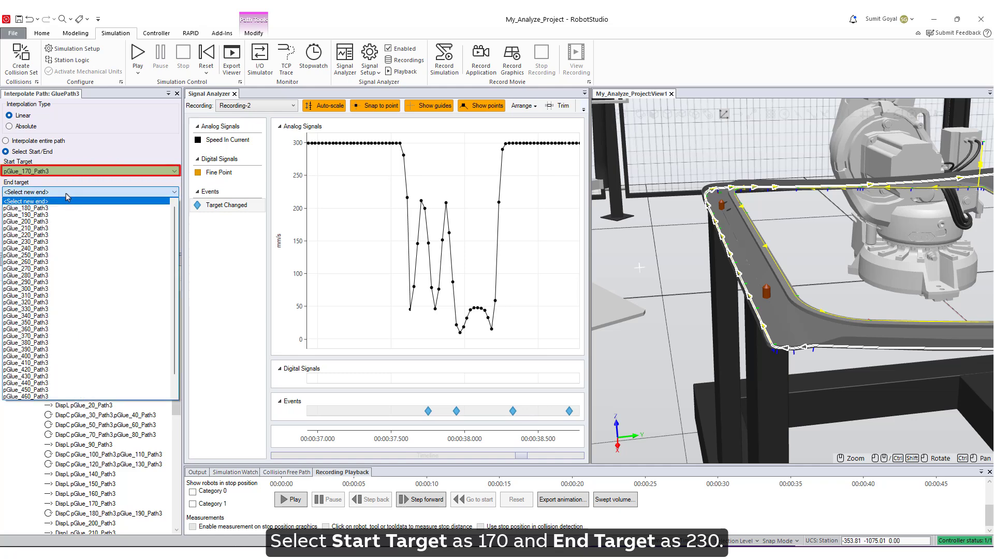
left_click(49, 242)
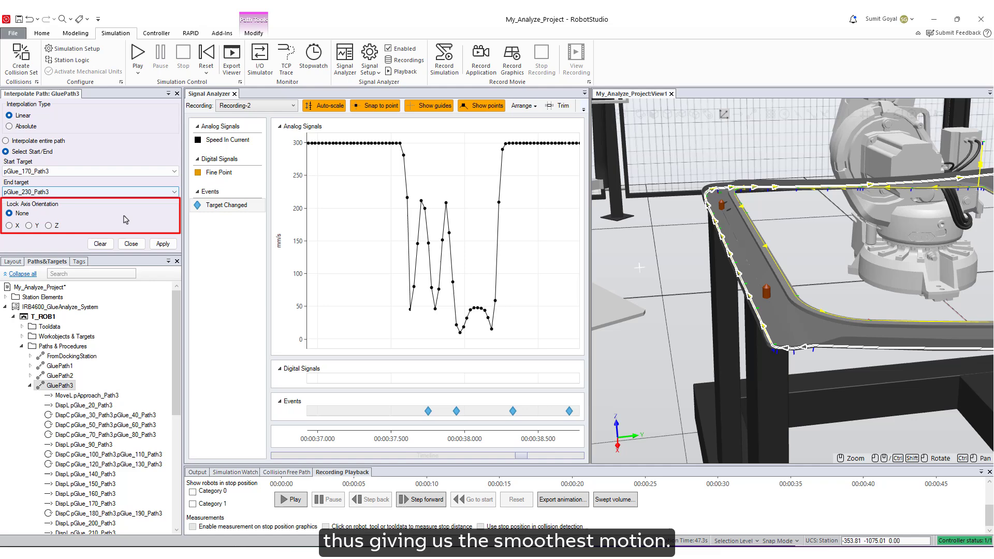
left_click(160, 243)
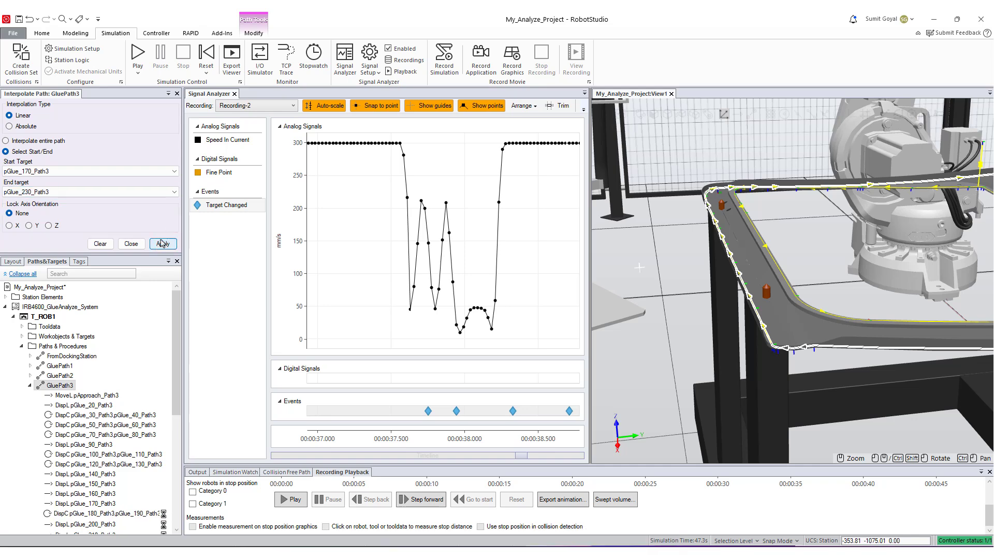
left_click(138, 244)
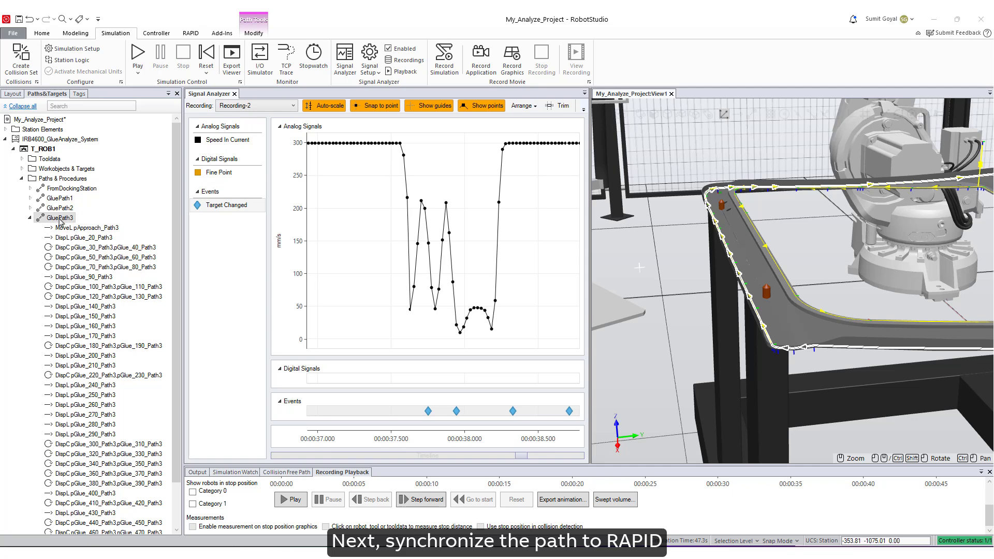
- Synchronize GluePath3 to RAPID and run the simulation again
right_click(60, 220)
left_click(82, 236)
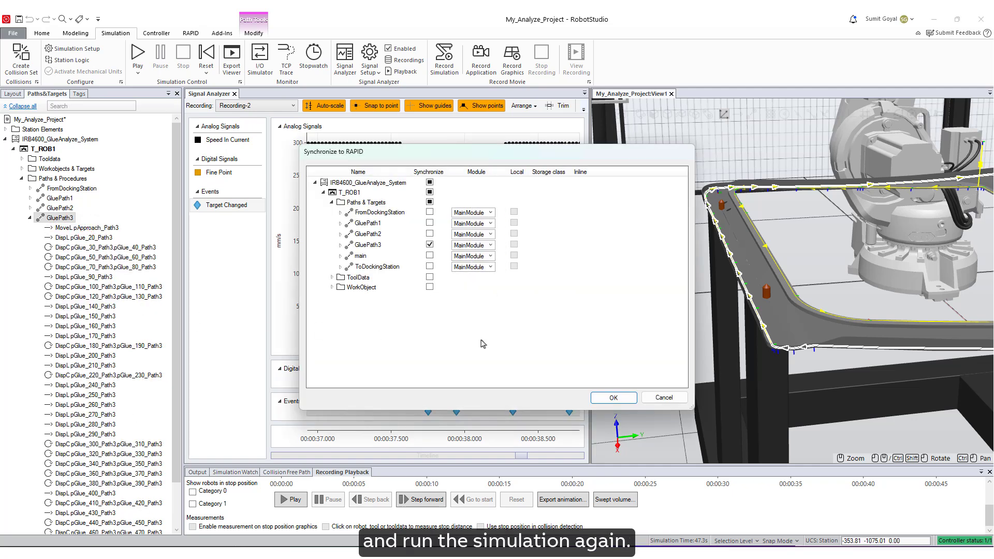
left_click(614, 398)
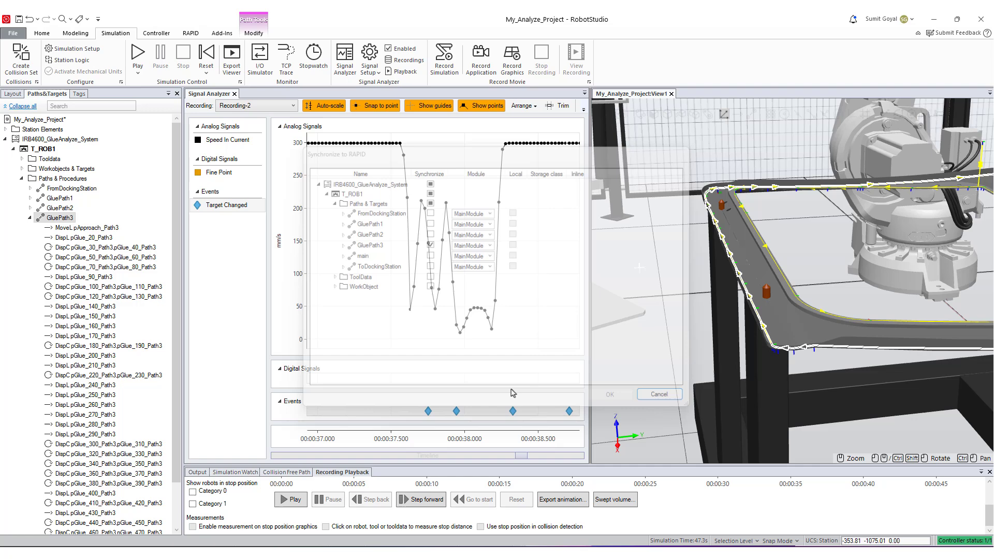
left_click(135, 53)
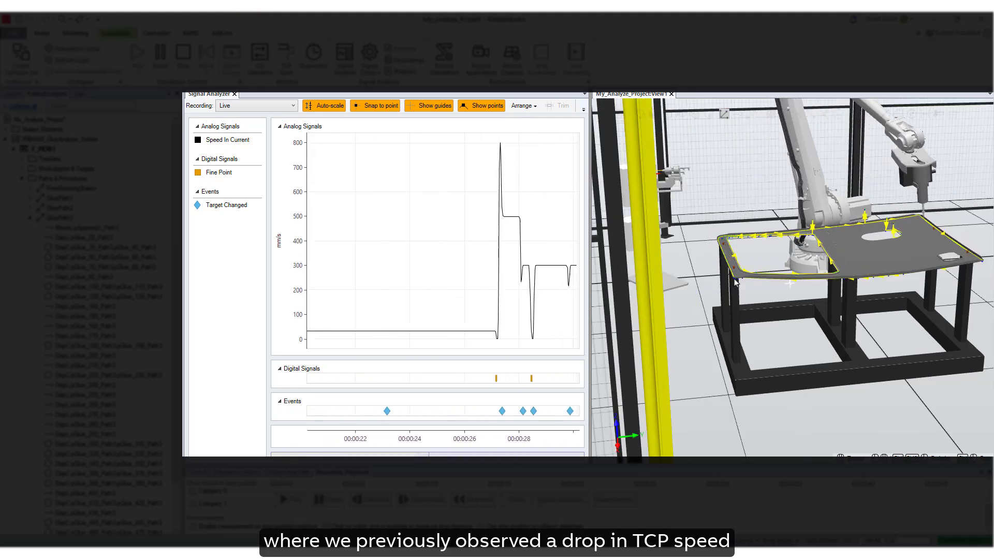
- Watch the live Speed In Current graph hold about 300 mm/s with only brief dips
scroll(773, 323, "up", 5)
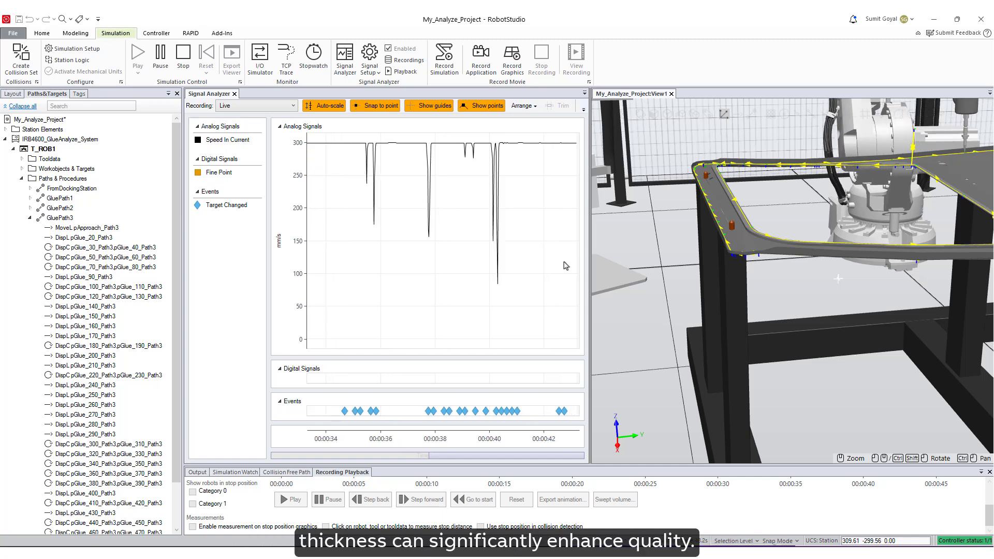
scroll(854, 274, "down", 5)
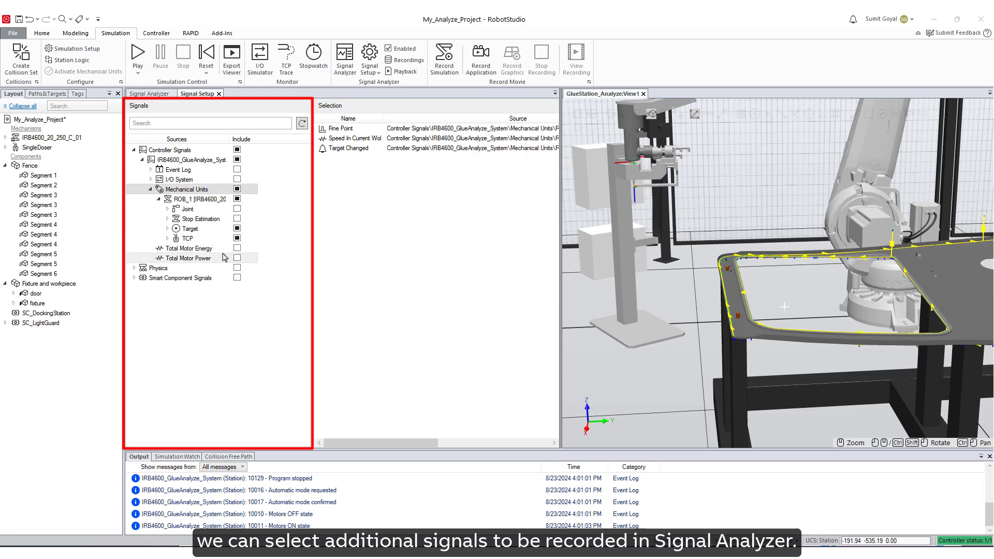
- Tick Total Motor Energy, Total Motor Power and, under Joint, J1–J6, Near Limit and Near Wrist Singularity
left_click(238, 249)
left_click(237, 258)
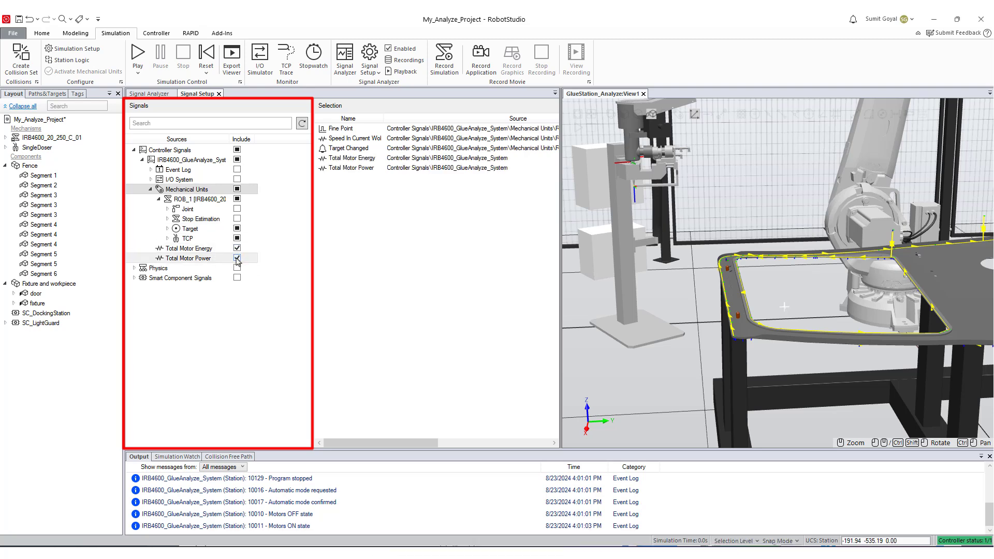
double_click(237, 209)
left_click(237, 218)
left_click(237, 228)
left_click(237, 238)
left_click(238, 248)
left_click(237, 258)
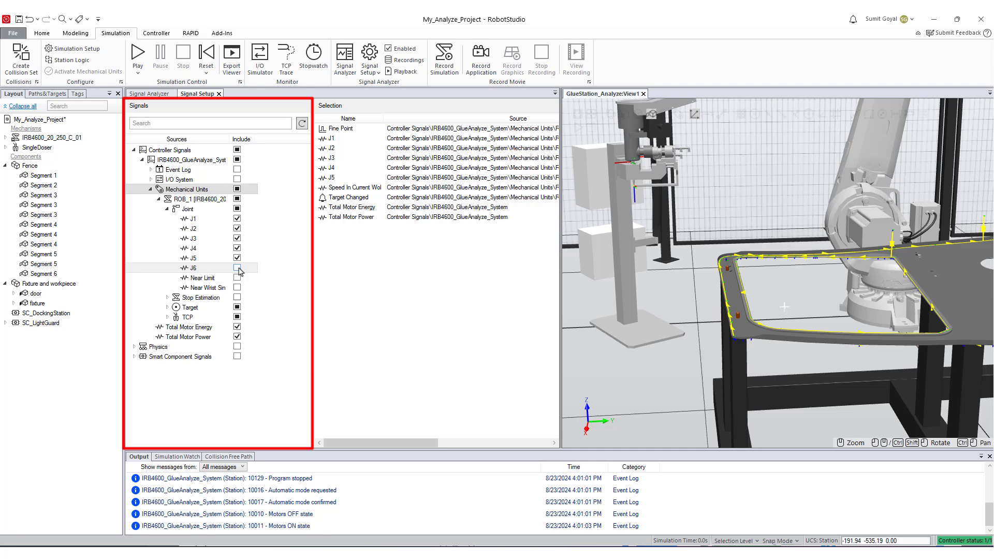
left_click(237, 267)
left_click(237, 278)
left_click(237, 288)
- Browse the Event Log and I/O System signal categories, then collapse them again
left_click(151, 169)
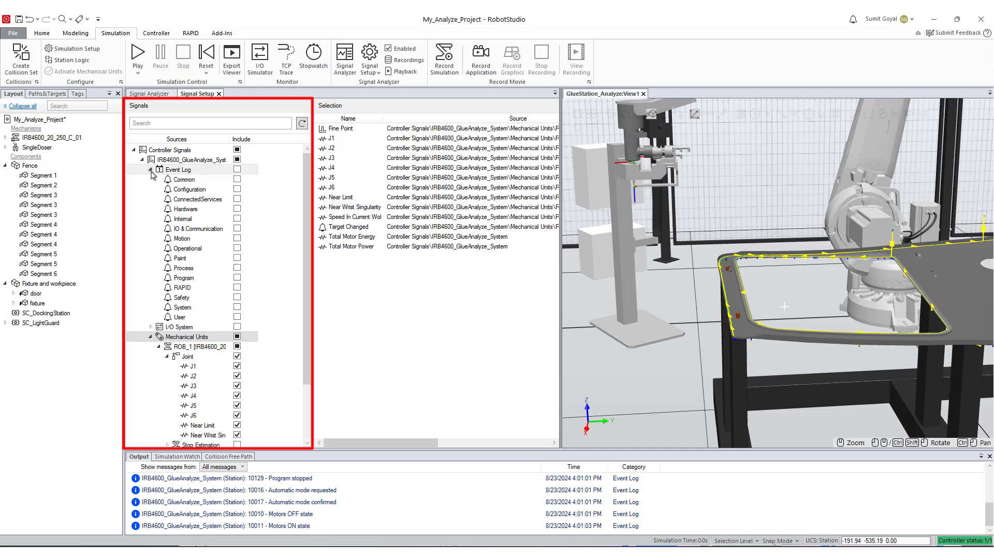
left_click(151, 170)
left_click(150, 180)
scroll(152, 188, "down", 1)
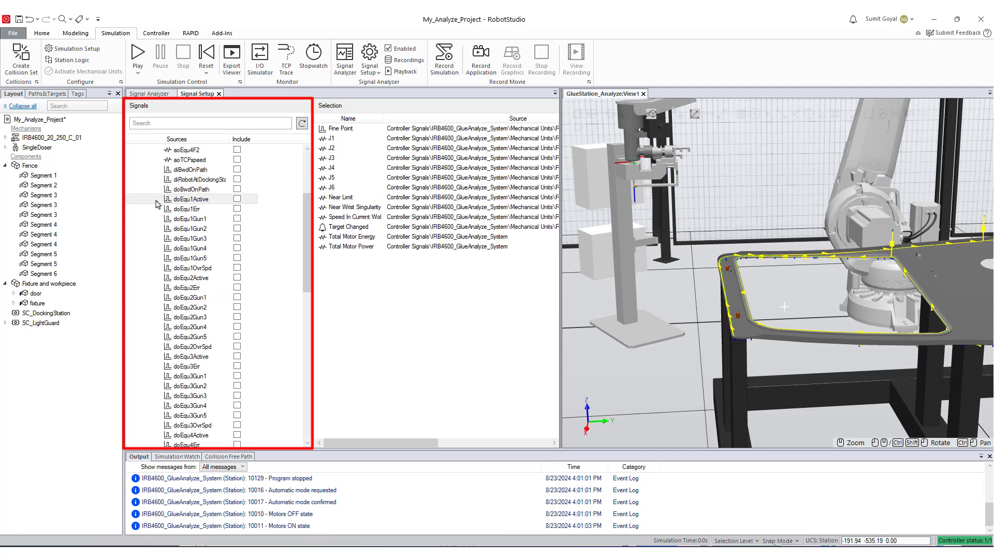
scroll(151, 188, "up", 1)
left_click(150, 180)
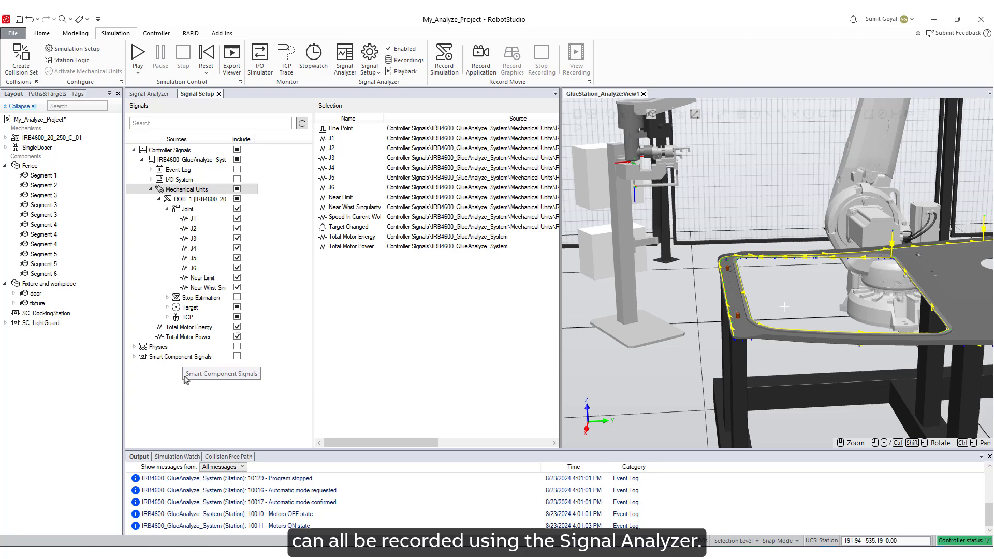
- Return to the Signal Analyzer graphs and play the simulation to capture Recording-2 with the new signals
left_click(156, 95)
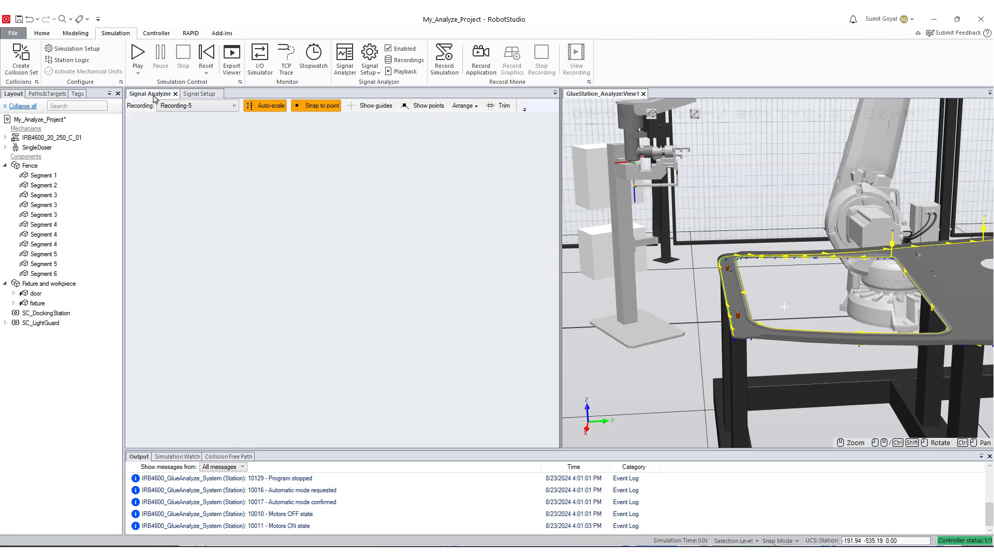
left_click(138, 54)
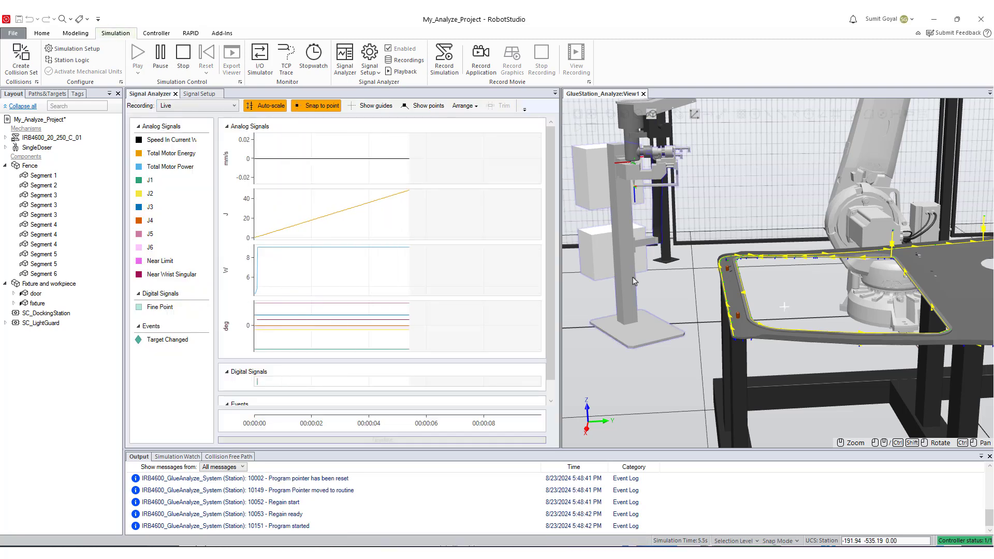
scroll(633, 280, "down", 3)
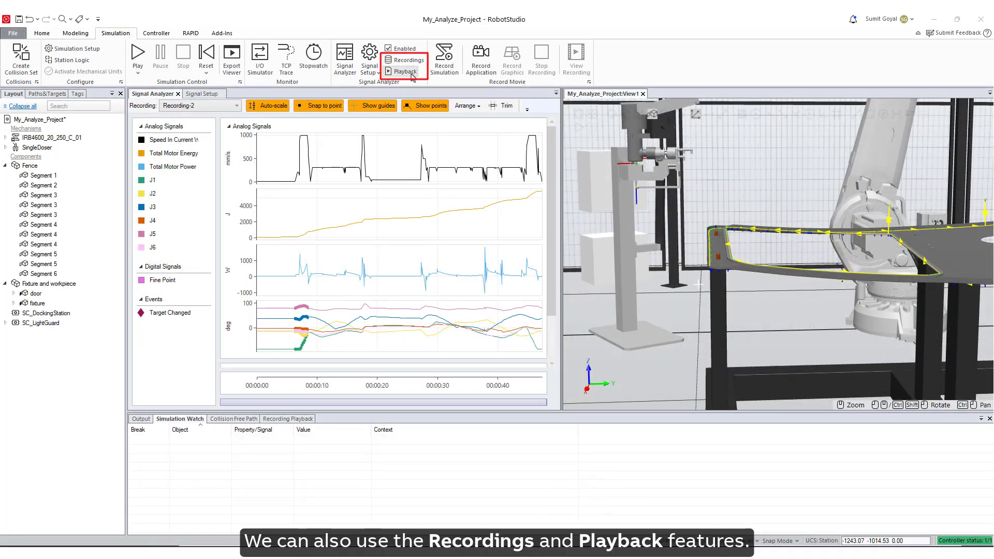
- Open the Recordings pane listing Recording-2 and Recording-1, and check Recording-2's Export actions
left_click(408, 60)
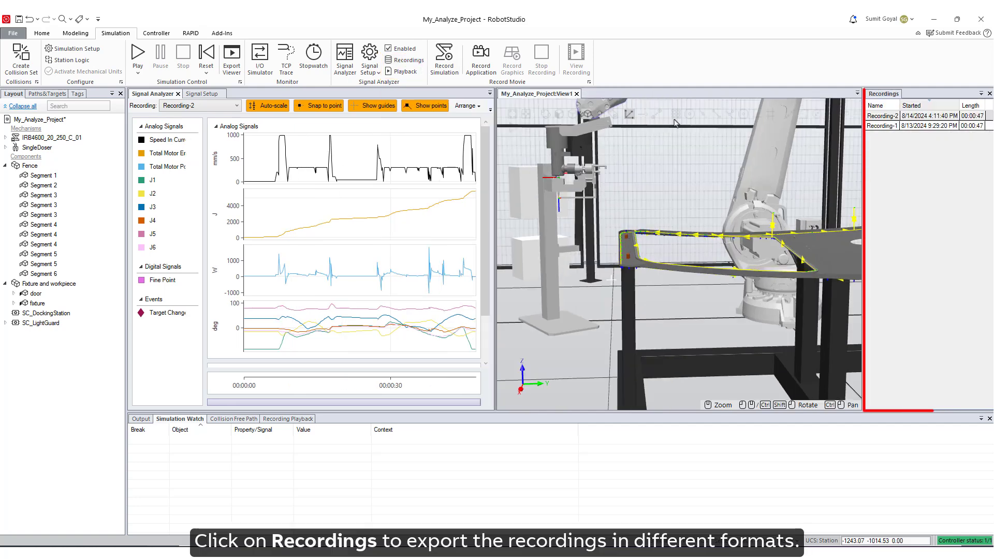
right_click(883, 119)
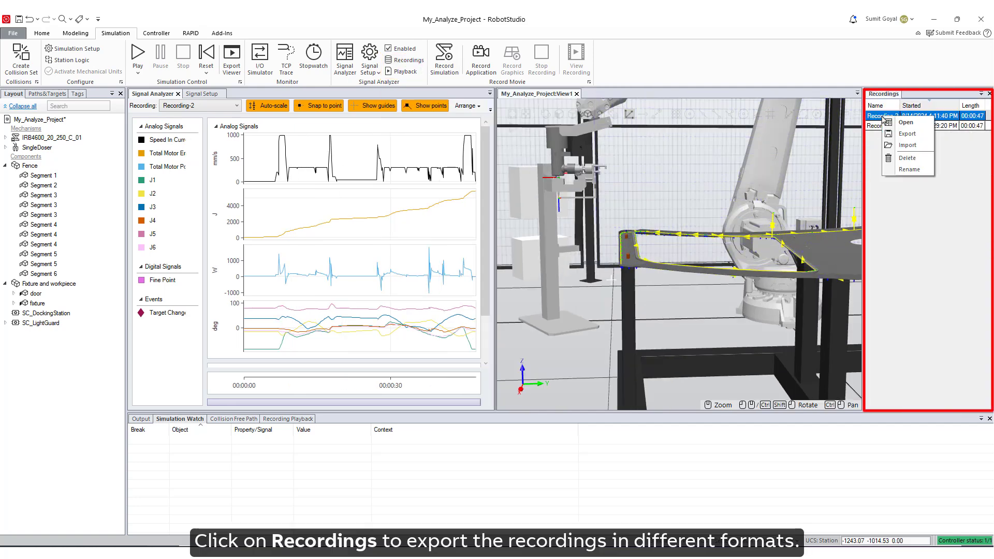
left_click(887, 189)
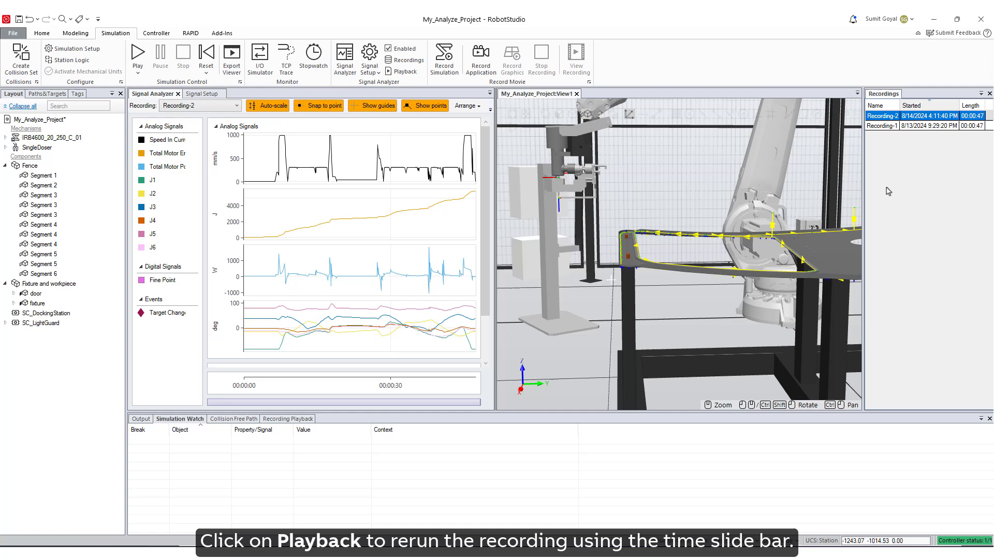
- Play back Recording-2, scrub to 00:00:16.632, and show the station's paths and targets
left_click(405, 71)
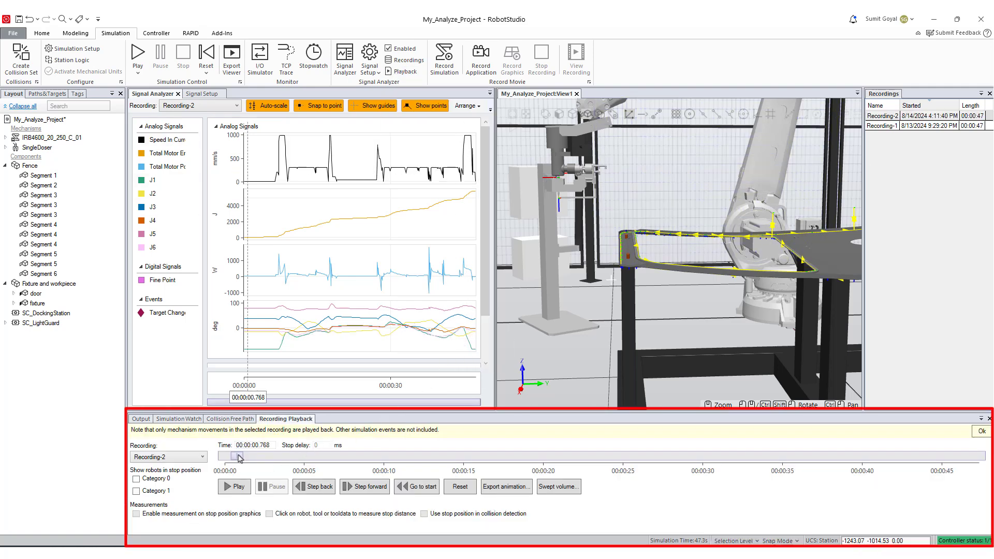
left_click_drag(238, 459, 491, 465)
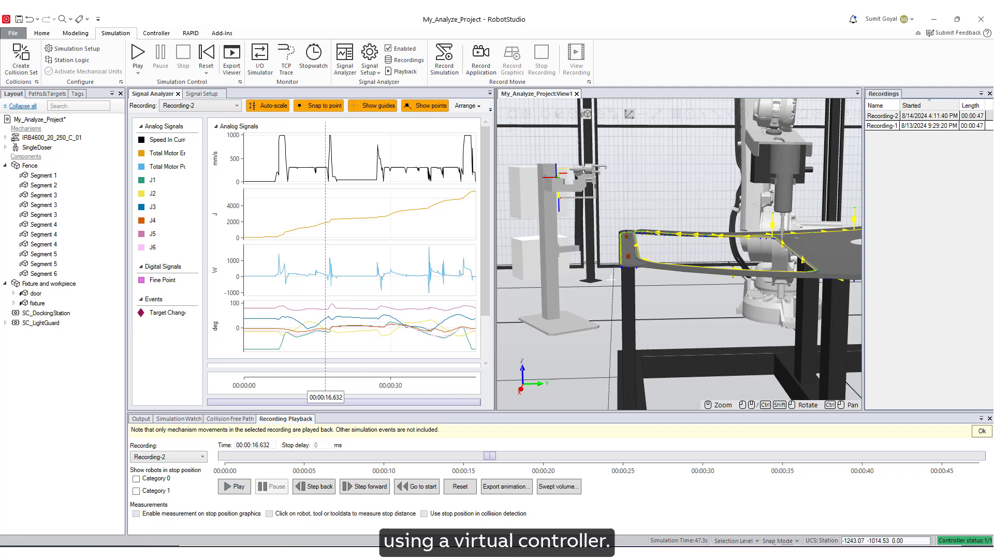
left_click(47, 94)
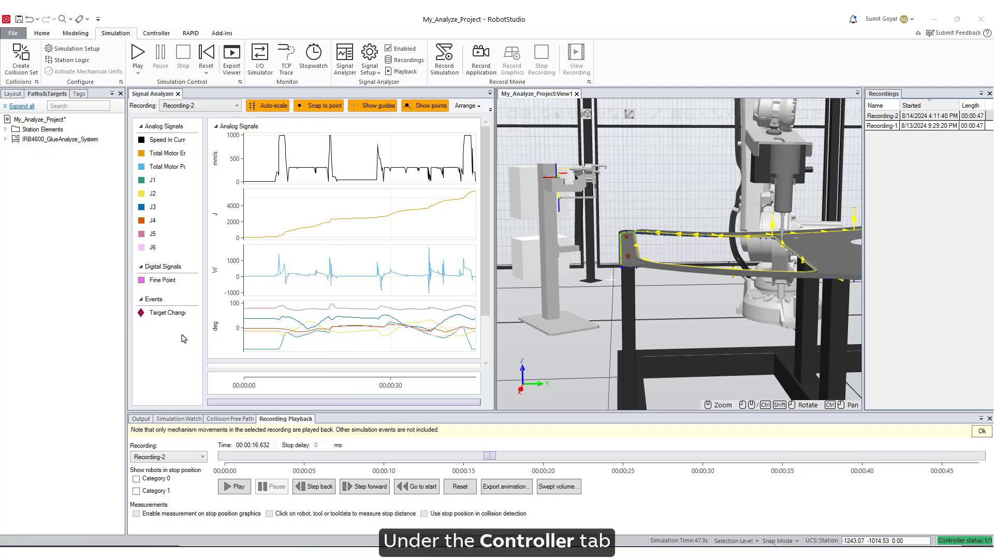
- Open the Signal Analyzer Online options on the Controller tab
left_click(165, 34)
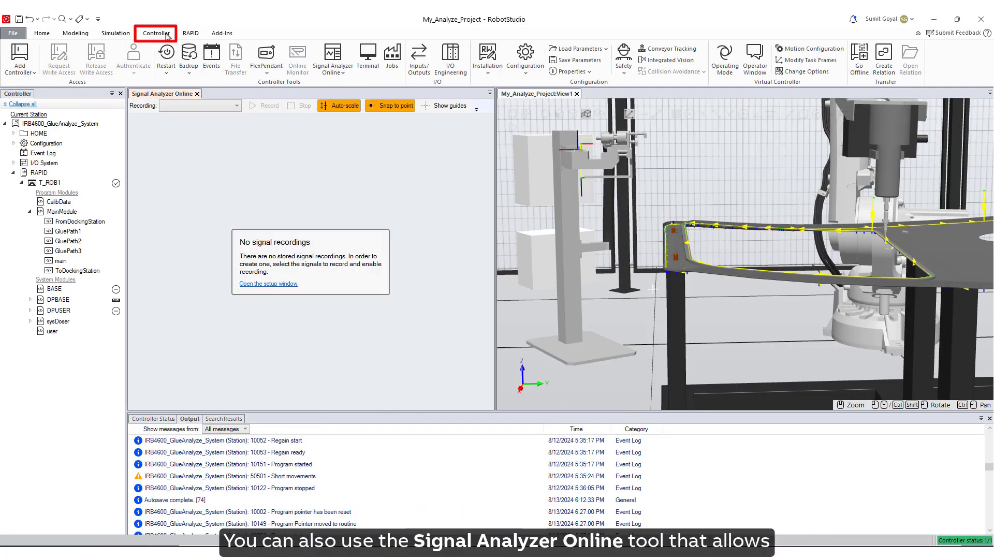
left_click(336, 73)
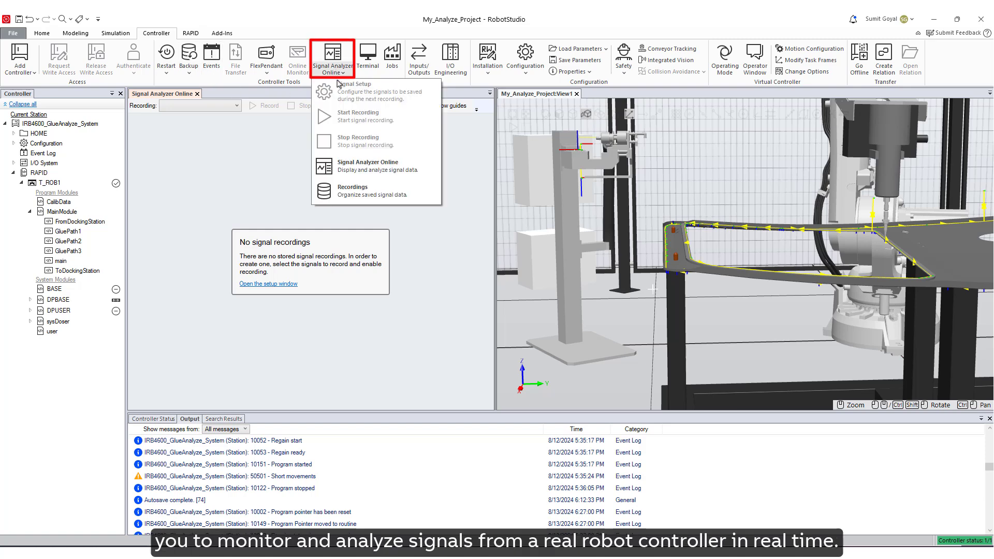